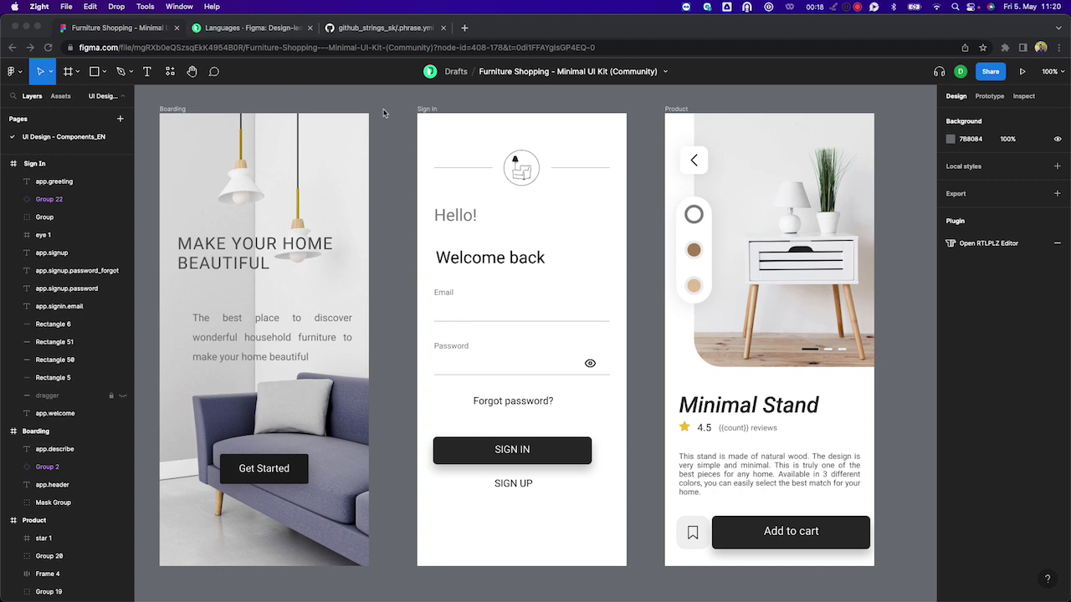
- Marquee-select the Boarding, Sign In and Product frames together
{"action": "left_click", "coordinate": [150, 101]}
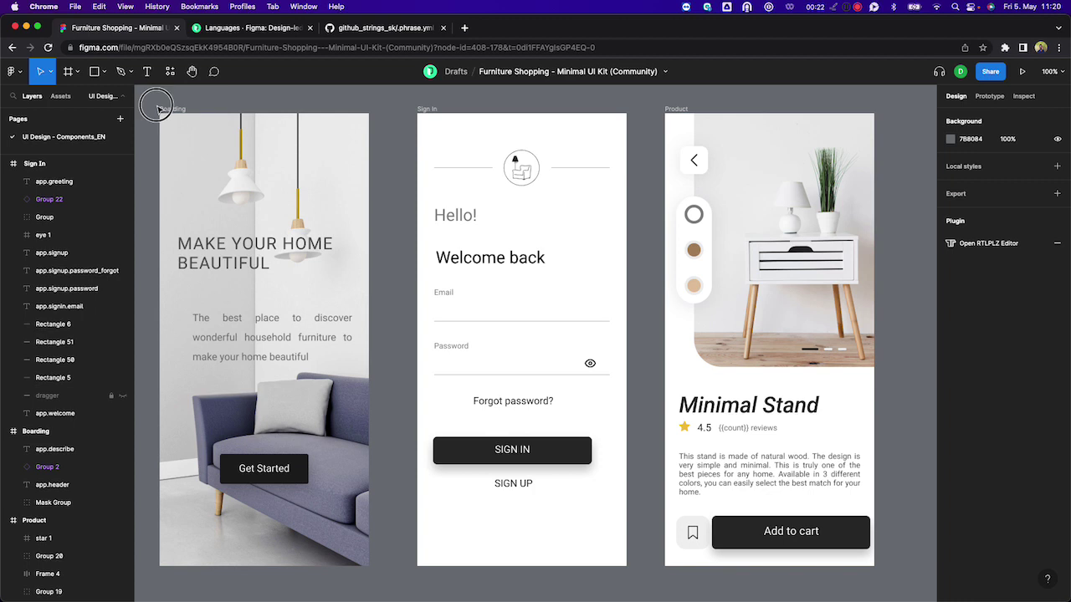
{"action": "left_click_drag", "start_coordinate": [156, 107], "coordinate": [896, 513]}
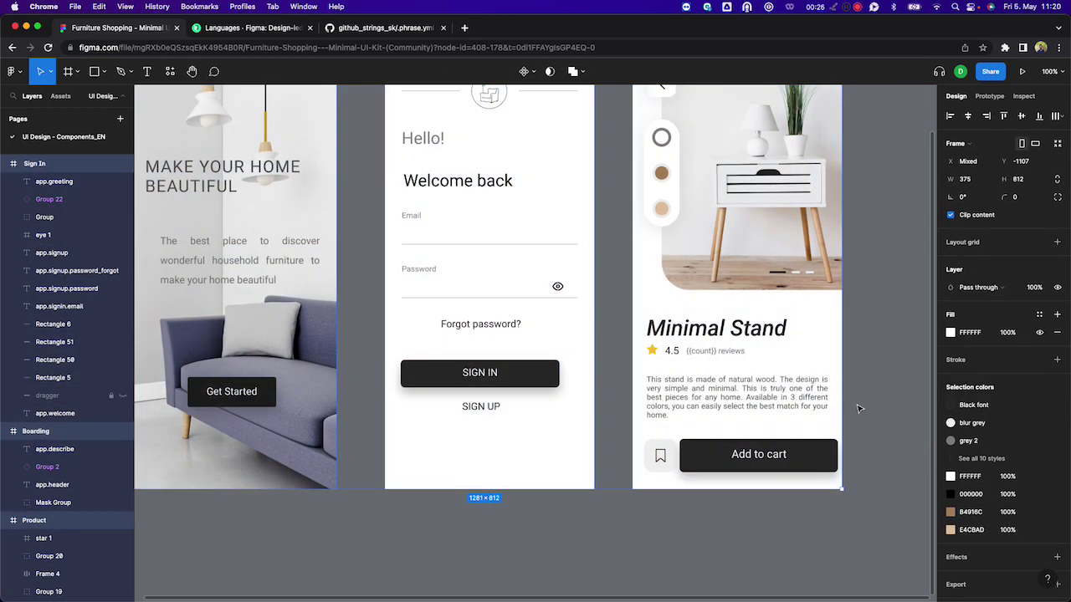
{"action": "scroll", "coordinate": [857, 407], "scroll_direction": "up", "scroll_amount": 3}
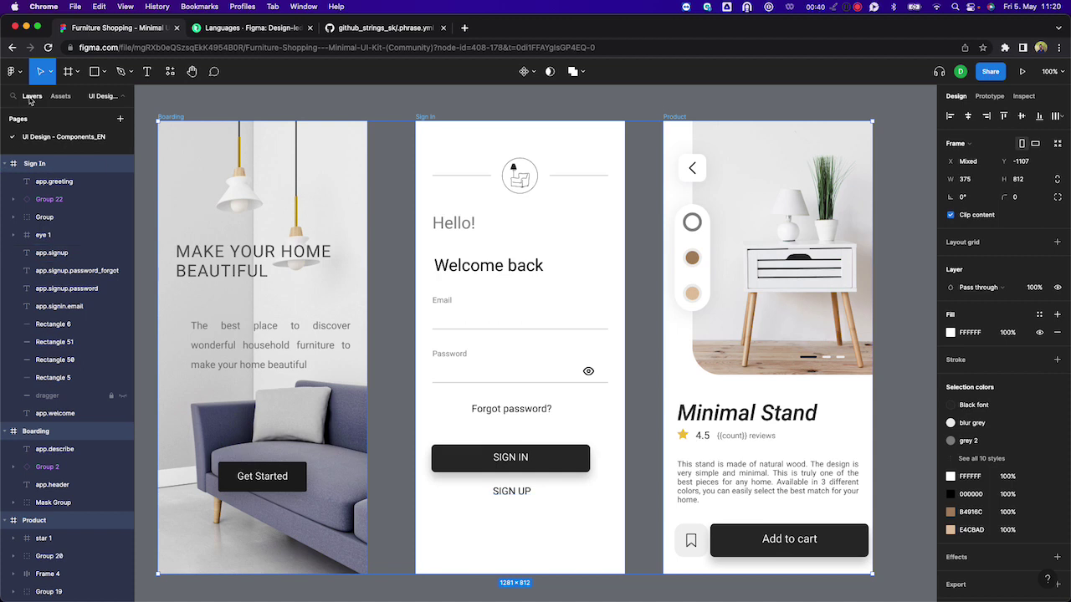
{"action": "left_click", "coordinate": [12, 71]}
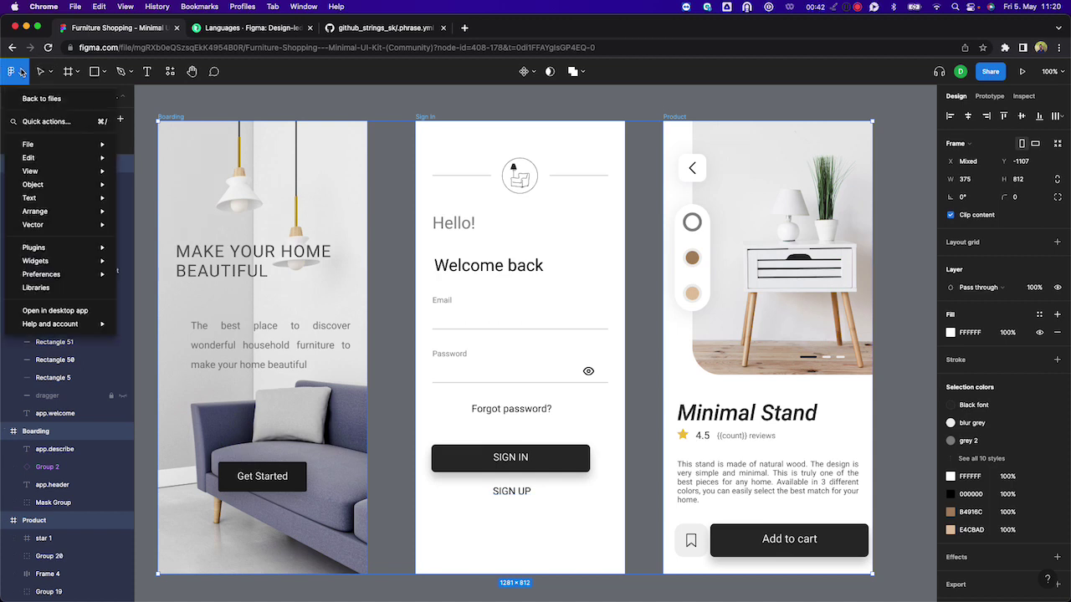
- Run the Phrase Strings plugin and review the 15 text items and their key names
{"action": "mouse_move", "coordinate": [33, 251]}
{"action": "left_click", "coordinate": [168, 262]}
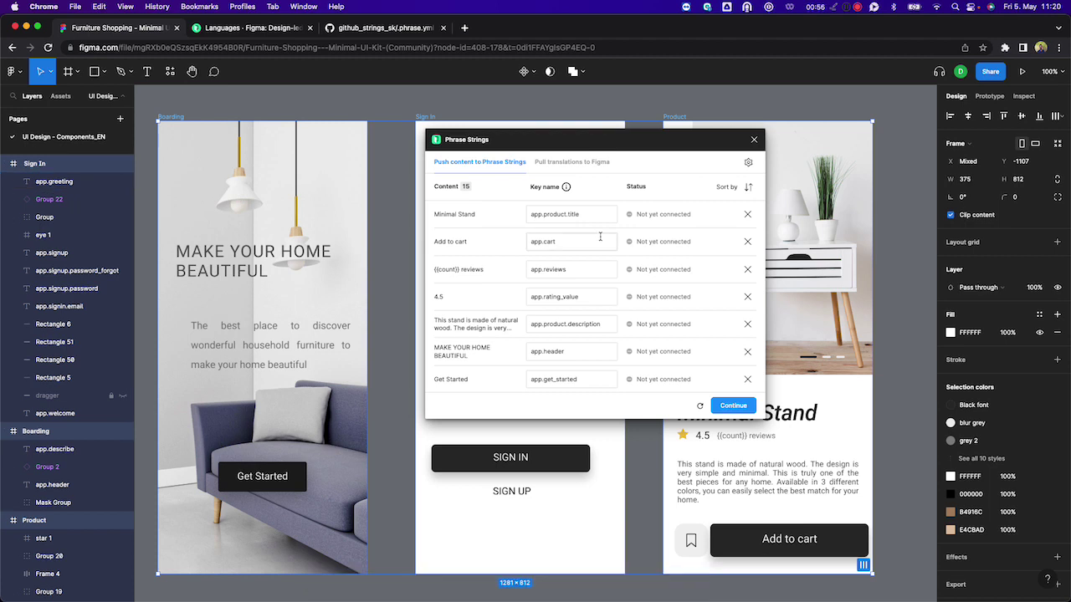
{"action": "scroll", "coordinate": [636, 318], "scroll_direction": "down", "scroll_amount": 8}
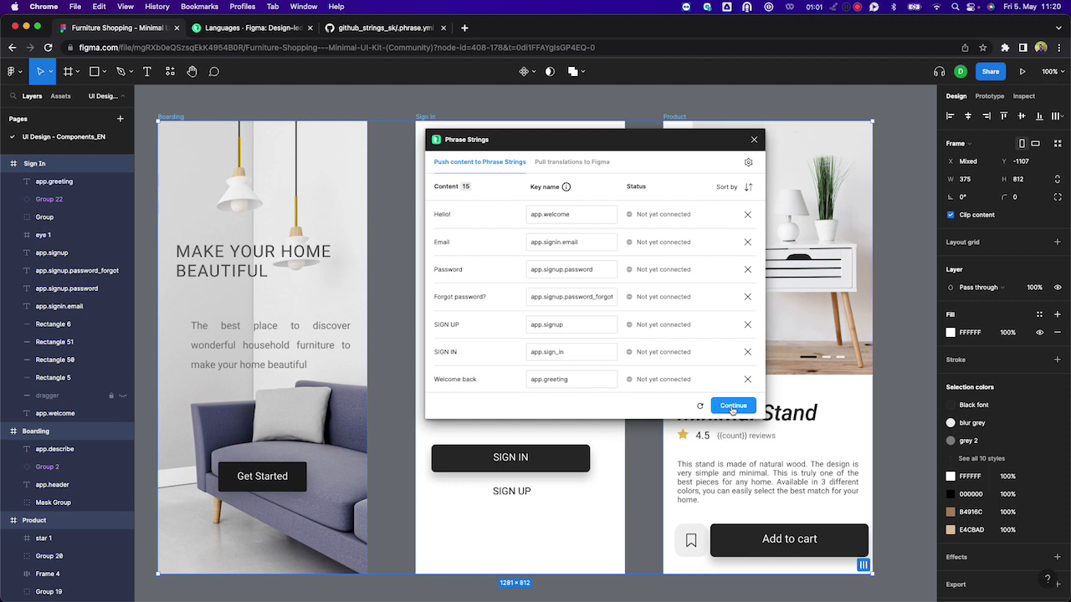
{"action": "left_click", "coordinate": [723, 407]}
- Push the en texts and screenshots to the Figma: Design-led Workflow project
{"action": "left_click", "coordinate": [519, 205]}
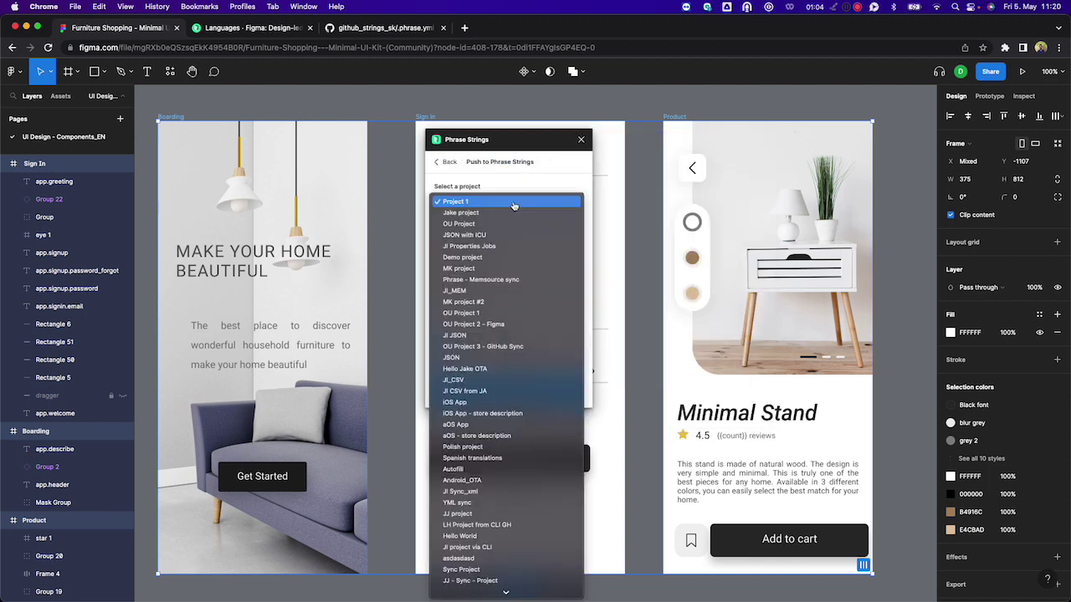
{"action": "scroll", "coordinate": [496, 392], "scroll_direction": "down", "scroll_amount": 5}
{"action": "scroll", "coordinate": [496, 390], "scroll_direction": "down", "scroll_amount": 10}
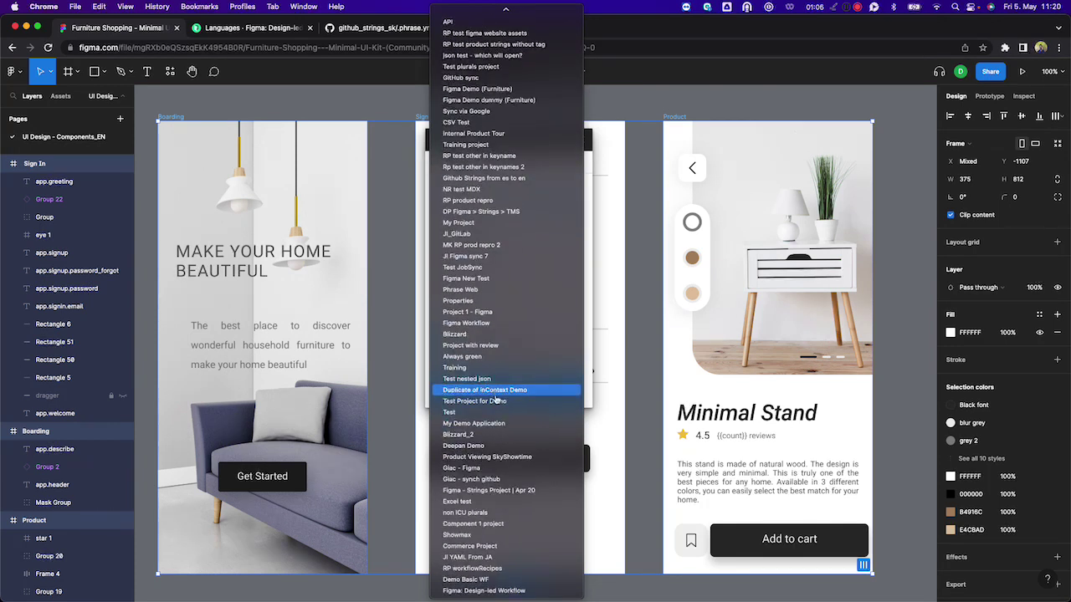
{"action": "left_click", "coordinate": [450, 591]}
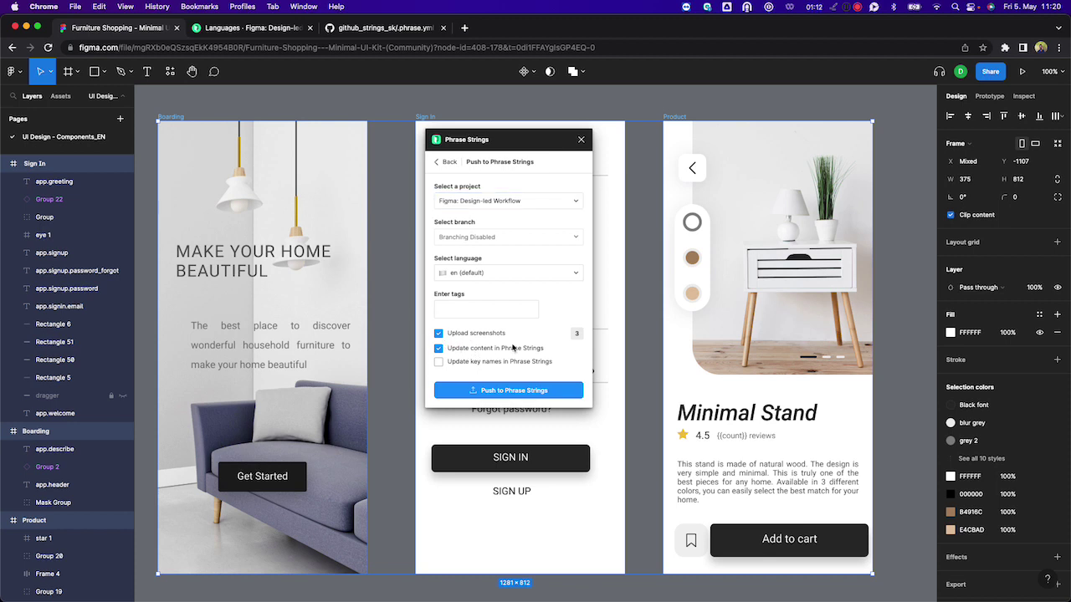
{"action": "left_click", "coordinate": [534, 392]}
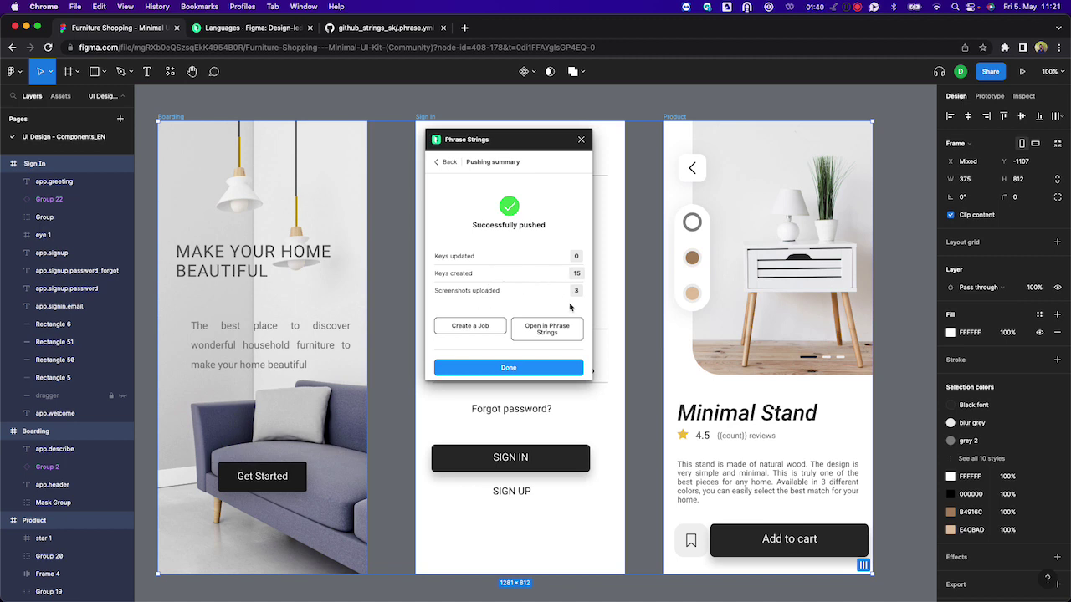
- Reload the project's Languages page and open the en→de translations in the editor
{"action": "left_click", "coordinate": [583, 140]}
{"action": "left_click", "coordinate": [268, 30]}
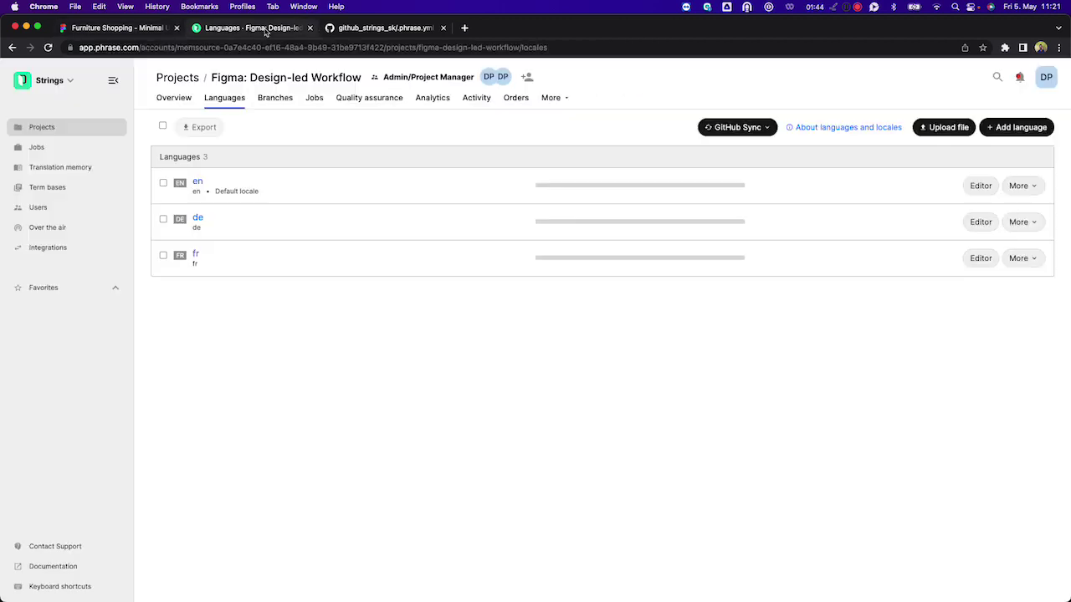
{"action": "key", "text": "super+r"}
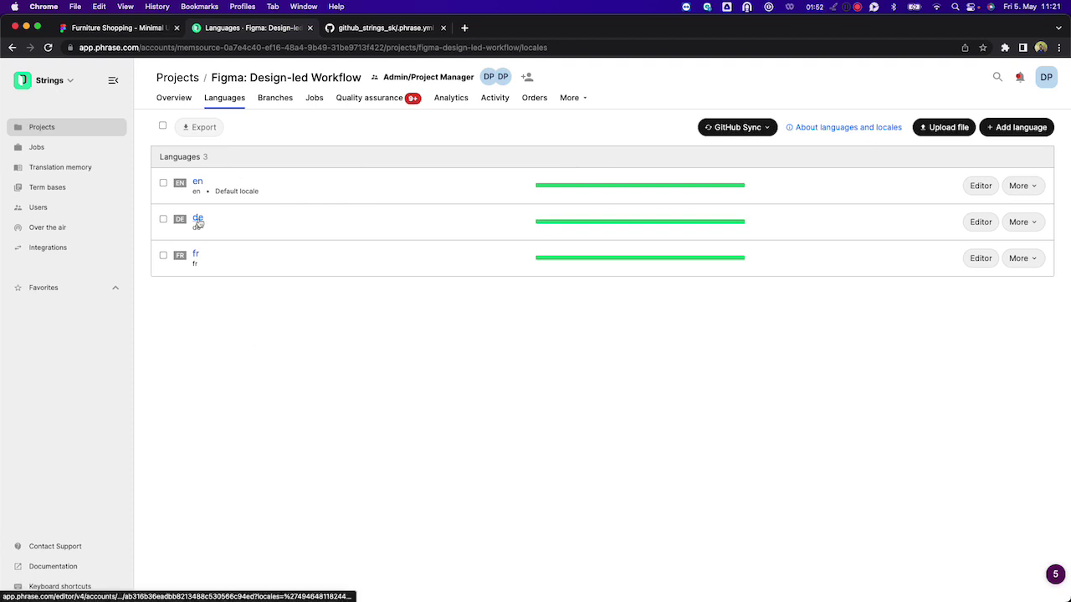
{"action": "left_click", "coordinate": [198, 219]}
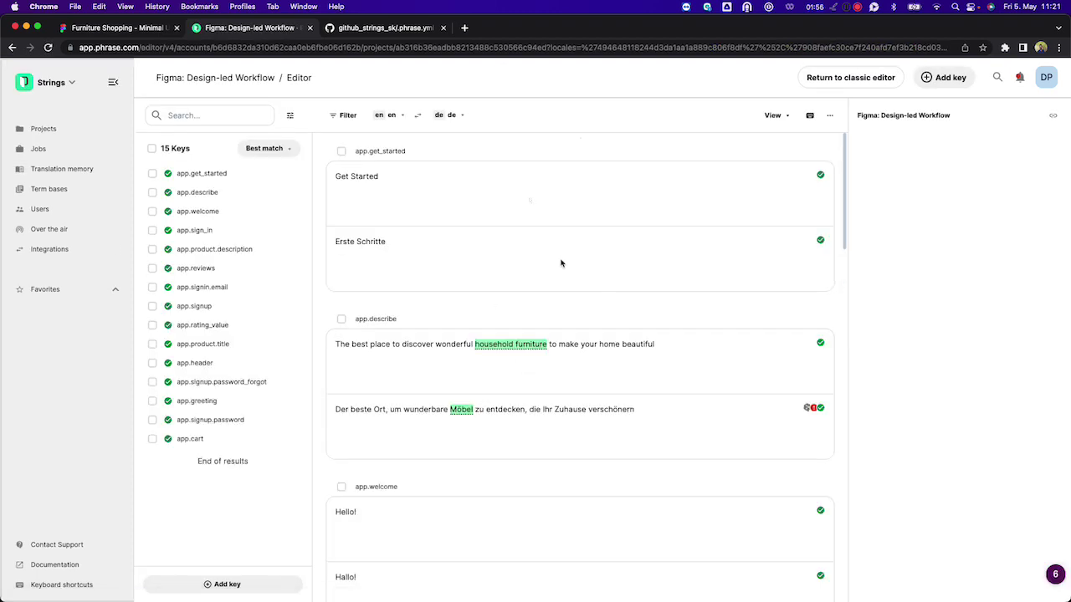
- Inspect the app.get_started key and its German translation 'Erste Schritte'
{"action": "left_click", "coordinate": [473, 179]}
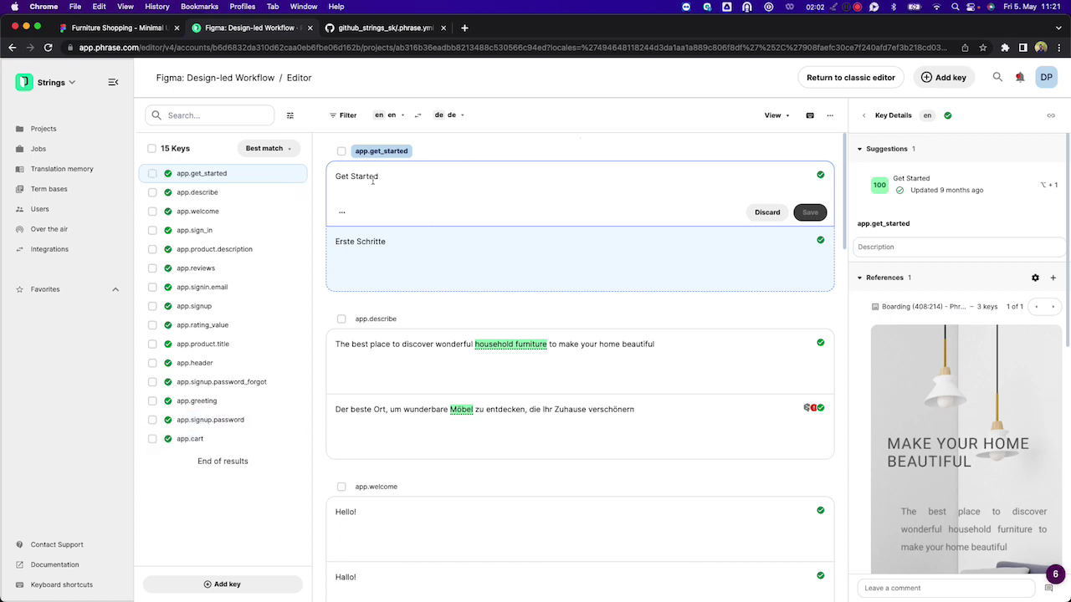
{"action": "scroll", "coordinate": [473, 260], "scroll_direction": "down", "scroll_amount": 1}
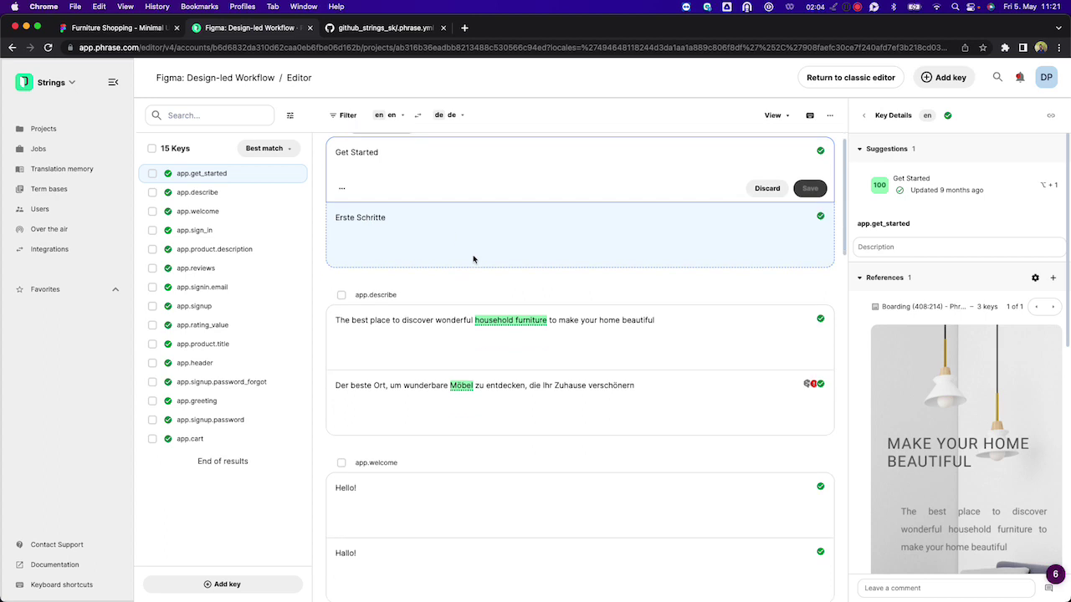
{"action": "left_click", "coordinate": [432, 225]}
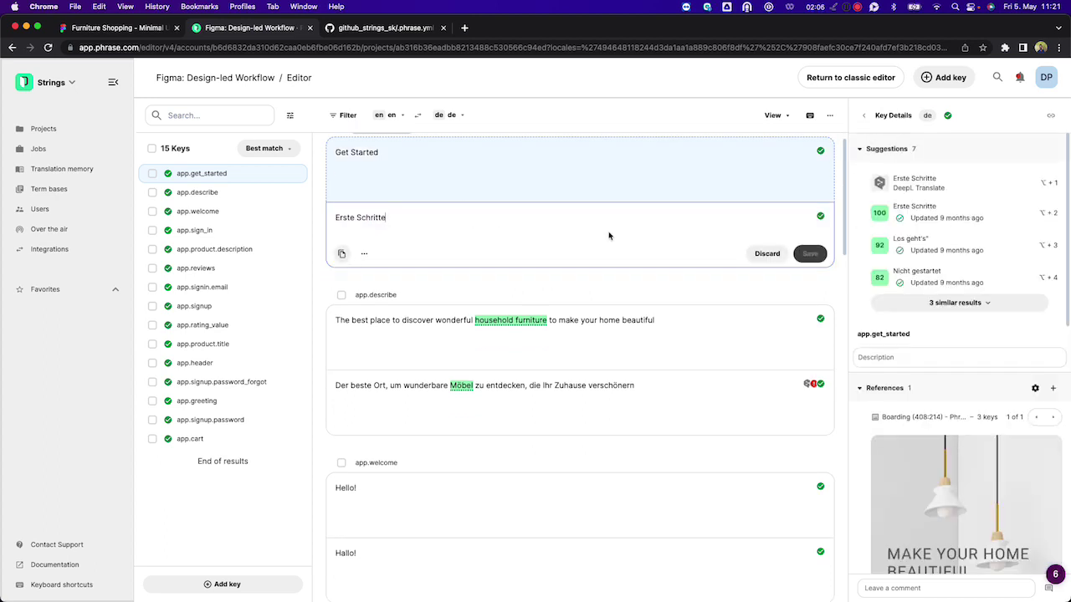
{"action": "scroll", "coordinate": [648, 361], "scroll_direction": "down", "scroll_amount": 3}
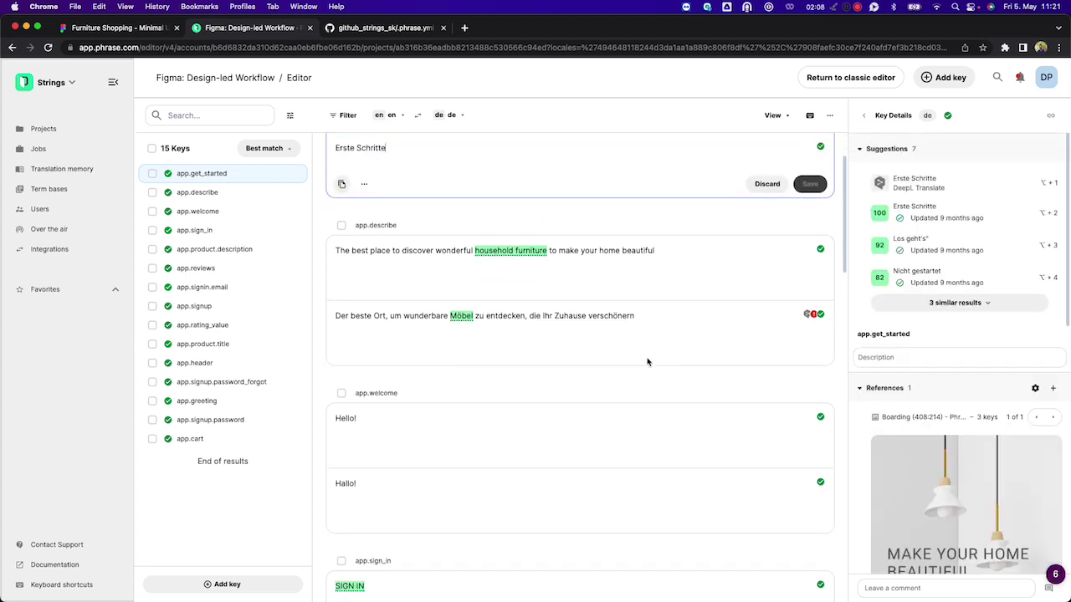
{"action": "scroll", "coordinate": [649, 362], "scroll_direction": "down", "scroll_amount": 5}
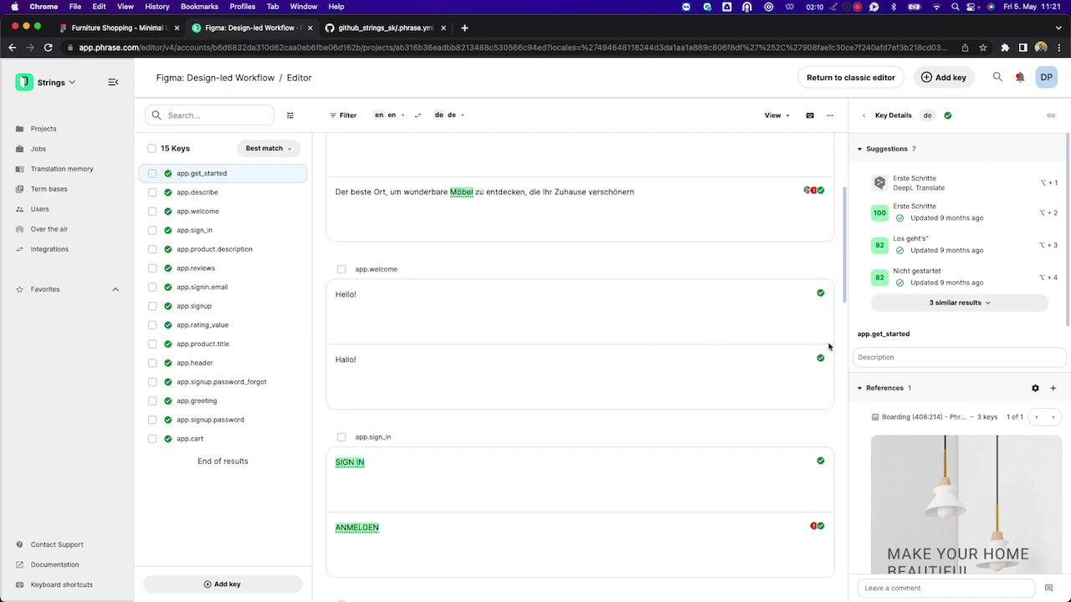
{"action": "scroll", "coordinate": [942, 321], "scroll_direction": "down", "scroll_amount": 8}
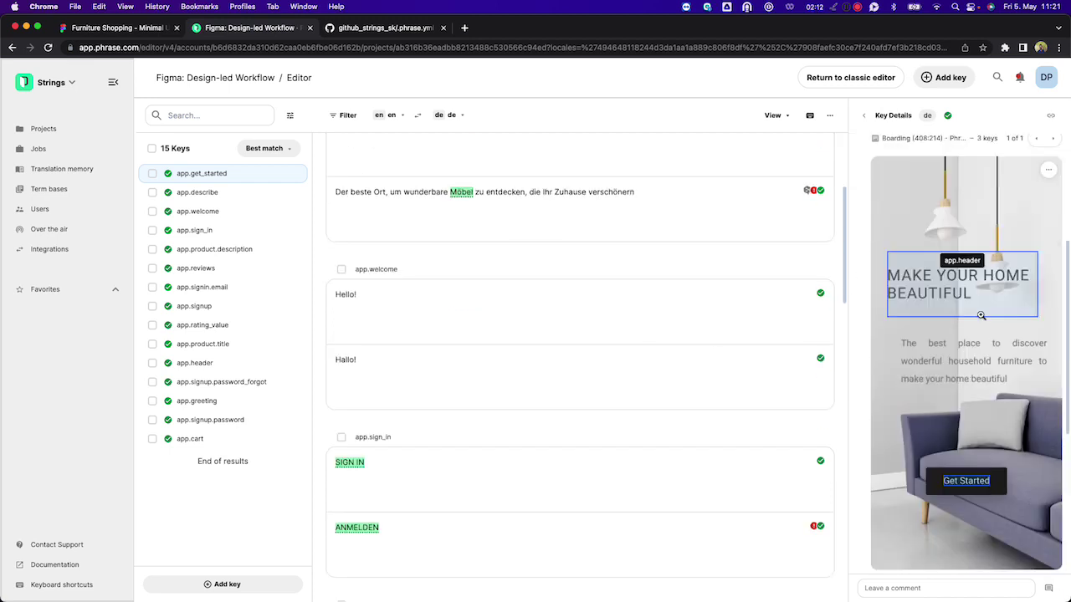
- View the Boarding screen reference screenshot enlarged, then return to the top of the list
{"action": "left_click", "coordinate": [938, 226]}
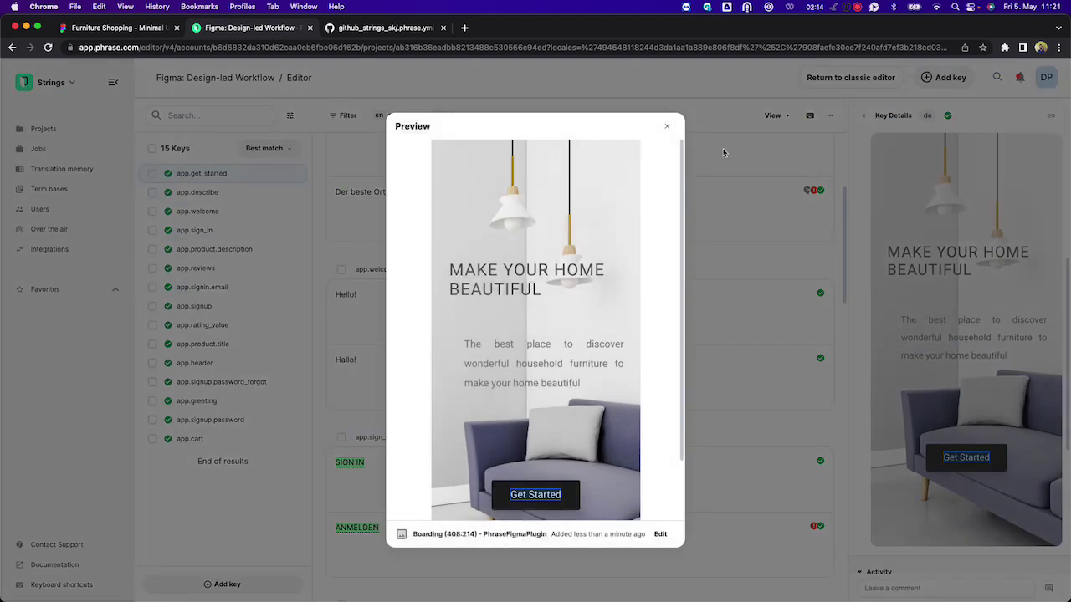
{"action": "left_click", "coordinate": [664, 125]}
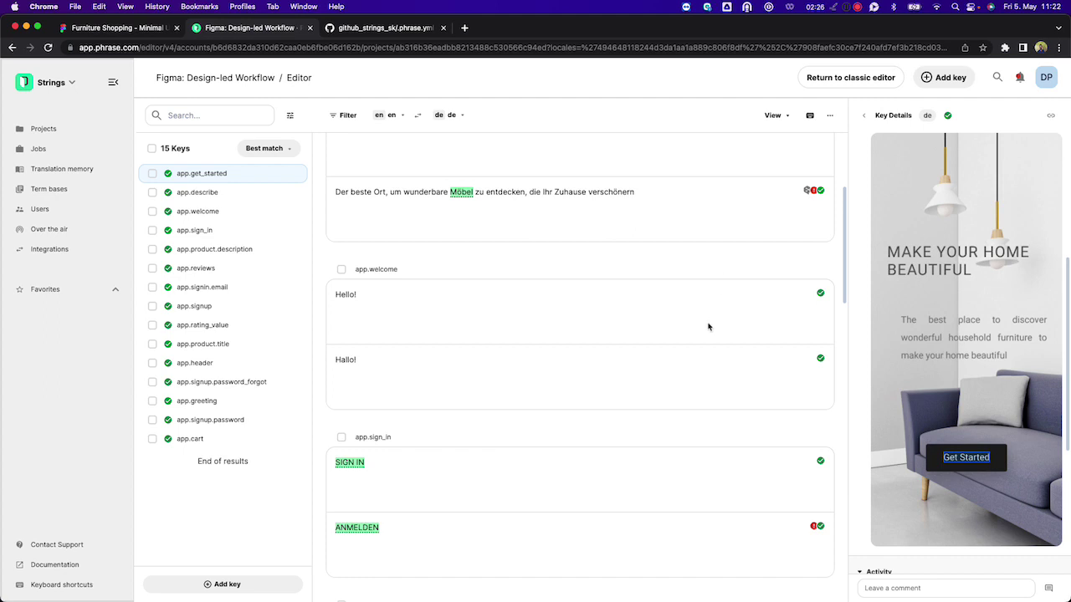
{"action": "scroll", "coordinate": [708, 326], "scroll_direction": "up", "scroll_amount": 5}
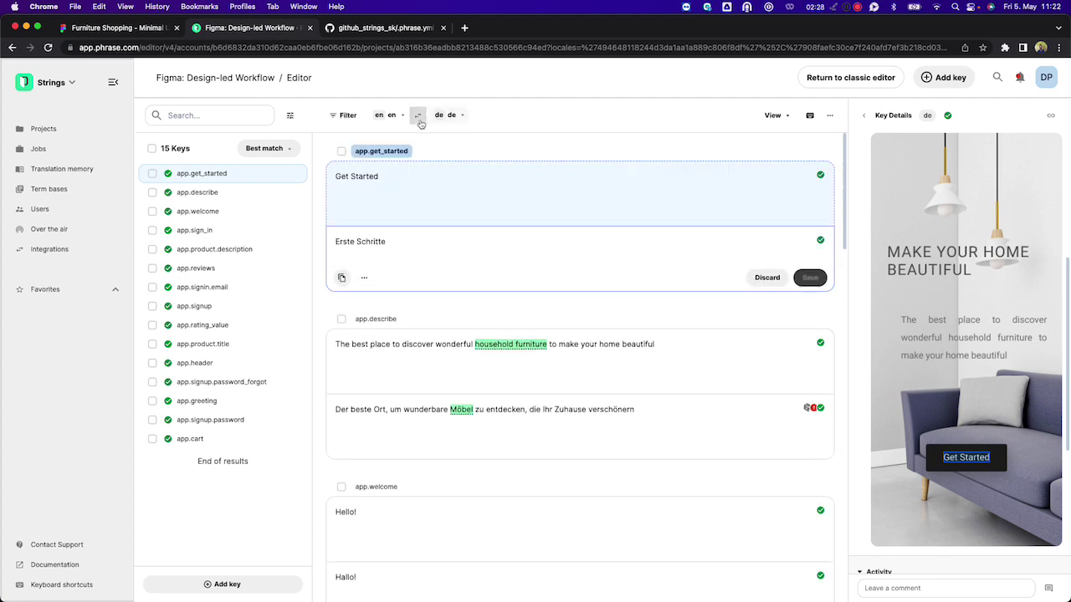
{"action": "left_click", "coordinate": [447, 114]}
- Add fr beside de as target languages and scroll through the en/de/fr rows
{"action": "left_click", "coordinate": [450, 214]}
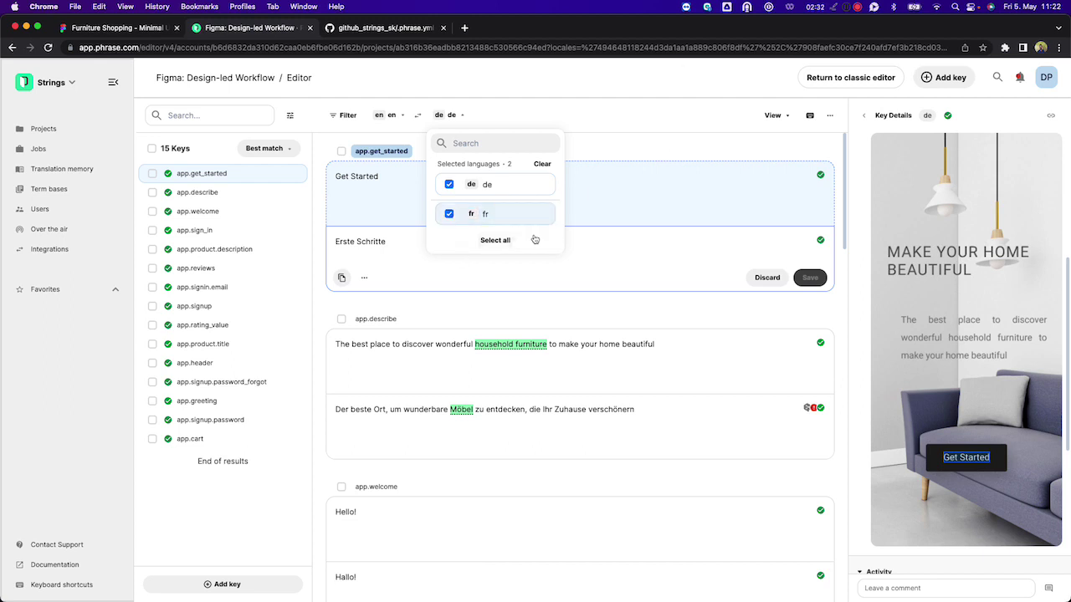
{"action": "left_click", "coordinate": [706, 137]}
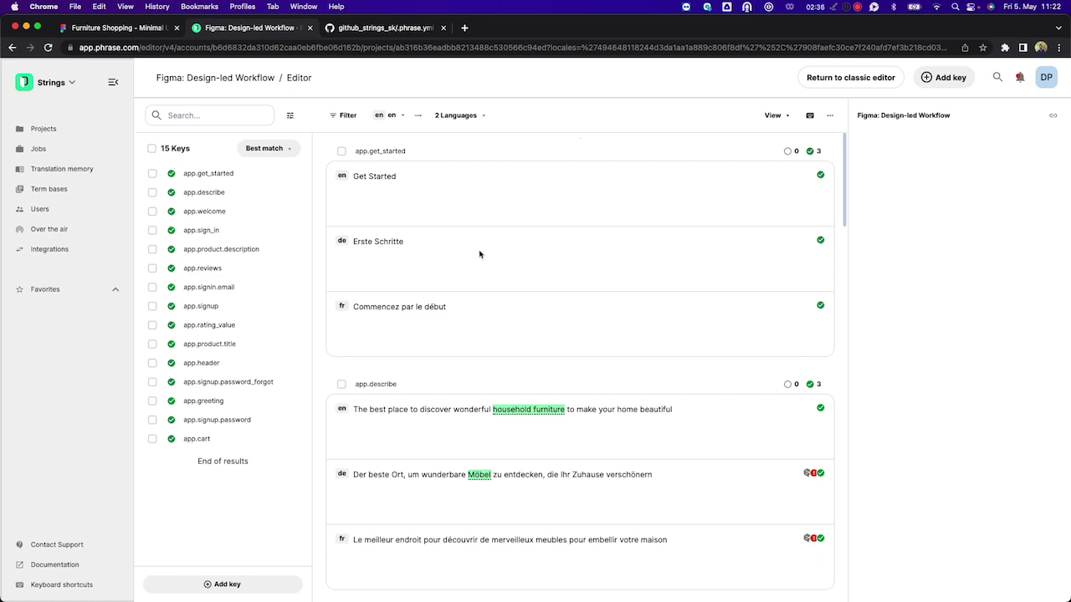
{"action": "scroll", "coordinate": [464, 345], "scroll_direction": "down", "scroll_amount": 5}
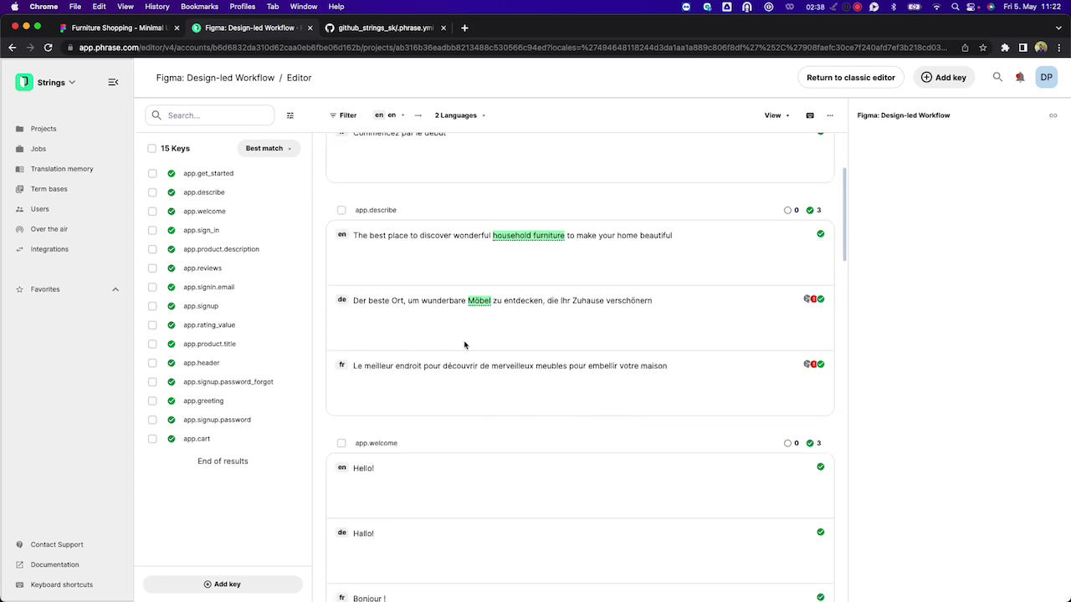
{"action": "scroll", "coordinate": [465, 344], "scroll_direction": "down", "scroll_amount": 3}
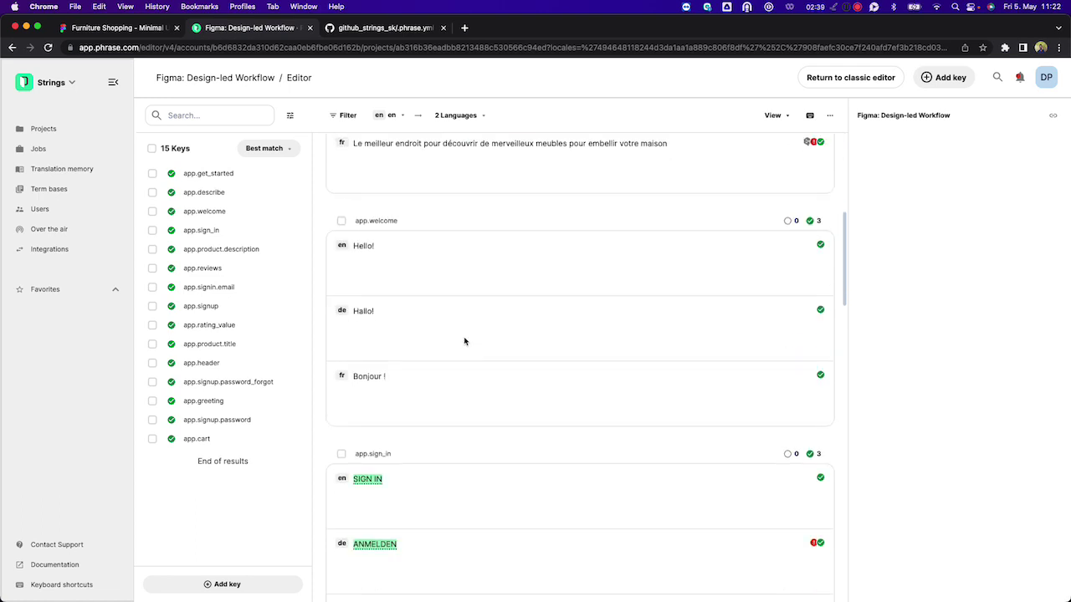
- Return to the Furniture Shopping design file, dismissing the widgets browser opened by mistake
{"action": "left_click", "coordinate": [126, 28]}
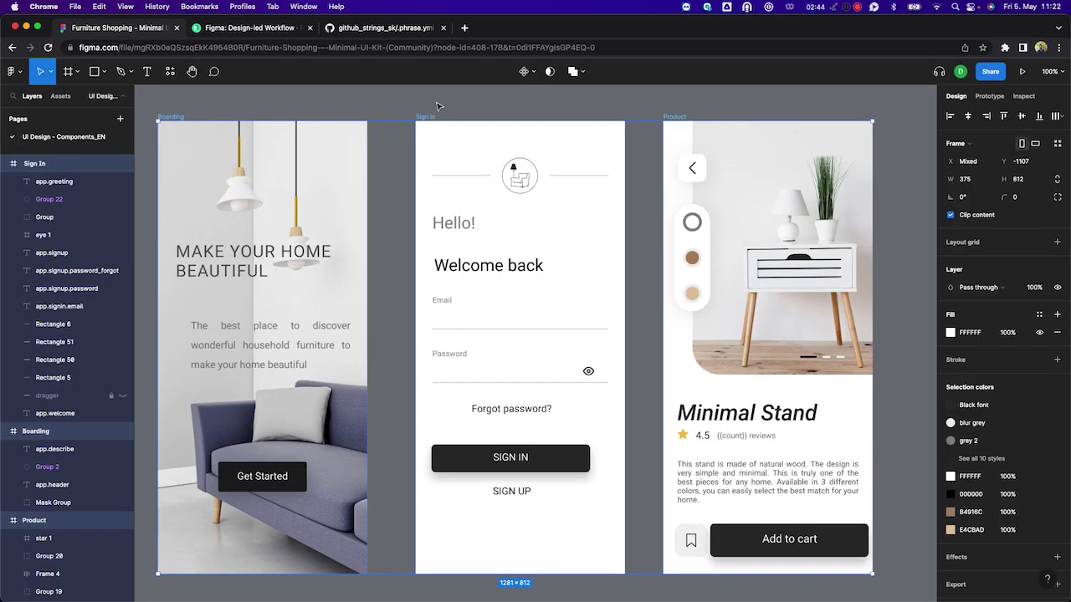
{"action": "left_click", "coordinate": [20, 76]}
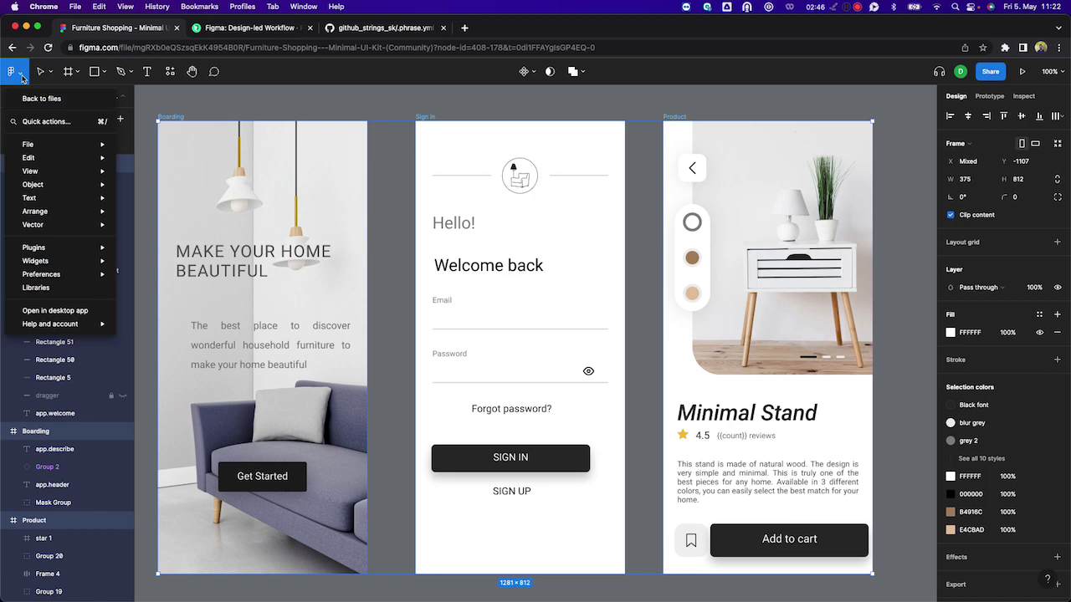
{"action": "mouse_move", "coordinate": [50, 261]}
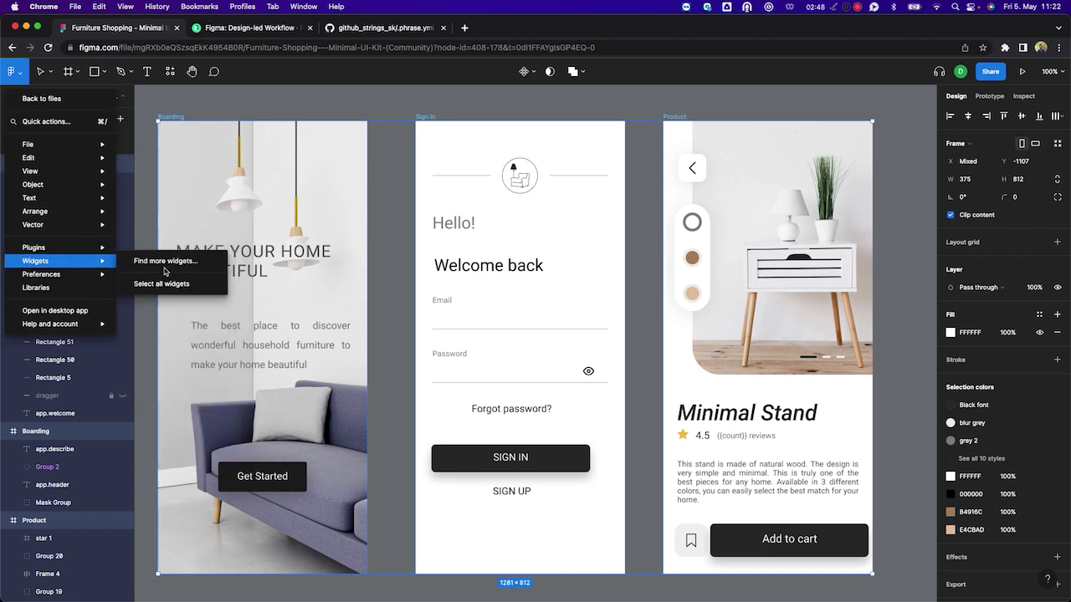
{"action": "left_click", "coordinate": [166, 271]}
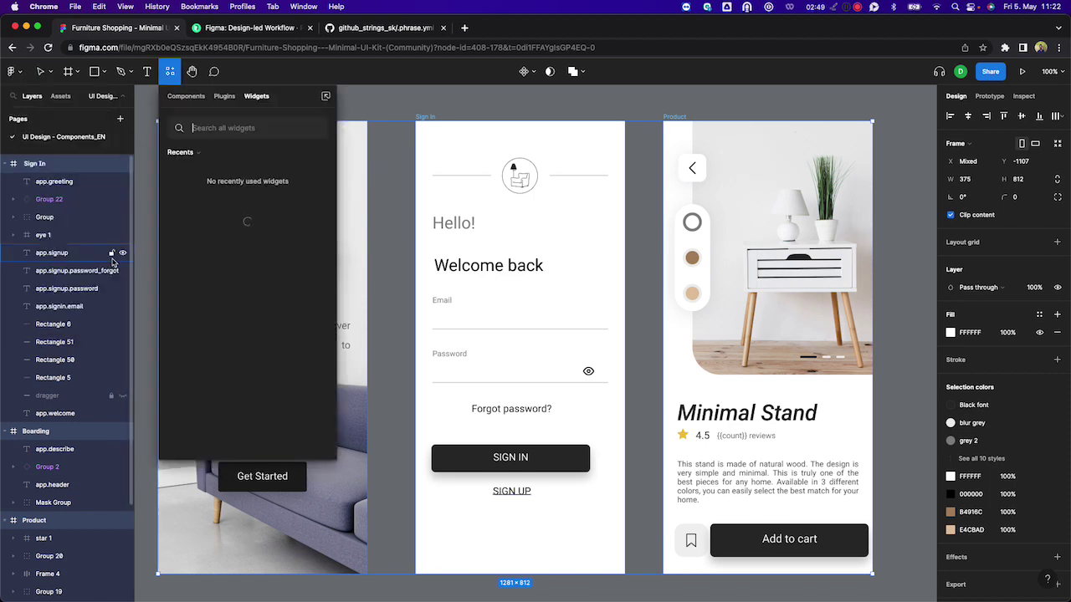
{"action": "left_click", "coordinate": [383, 115]}
{"action": "left_click", "coordinate": [10, 71]}
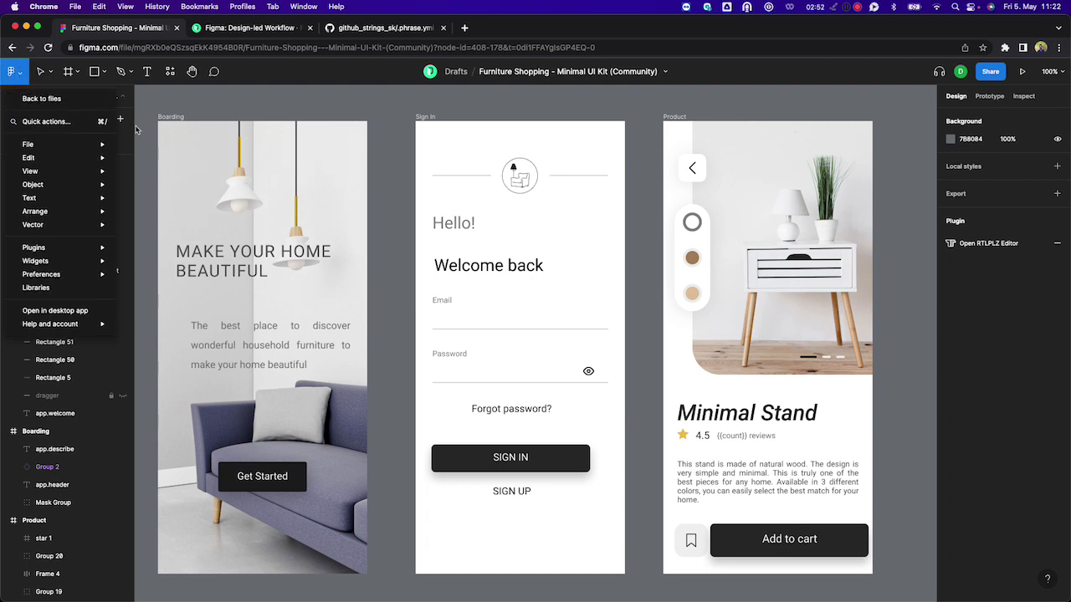
{"action": "left_click", "coordinate": [151, 116]}
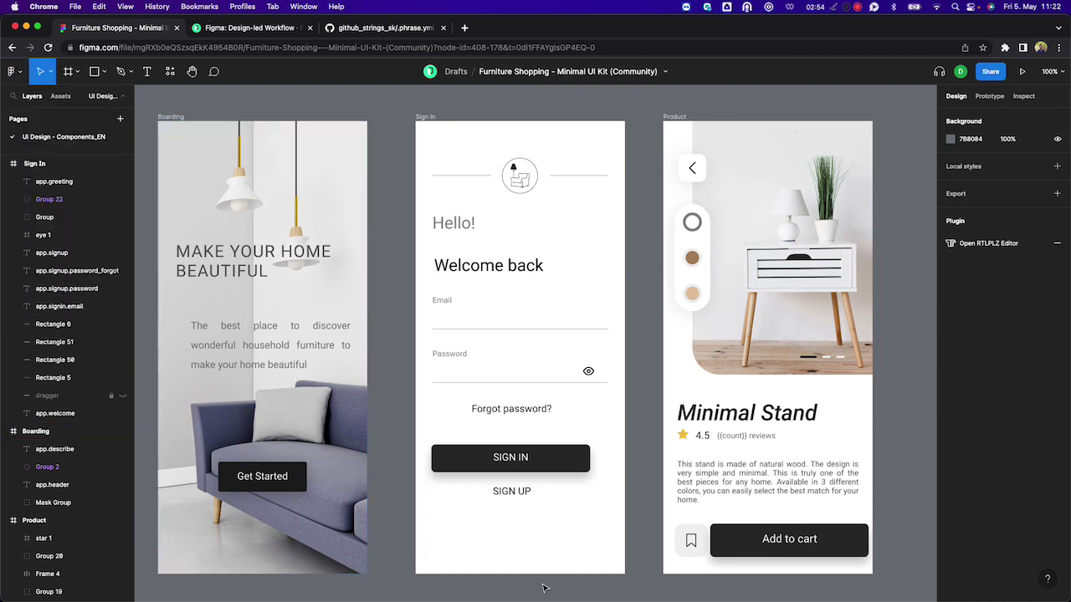
- Select all three app screens and launch the Phrase Strings plugin
{"action": "left_click_drag", "start_coordinate": [880, 599], "coordinate": [393, 122]}
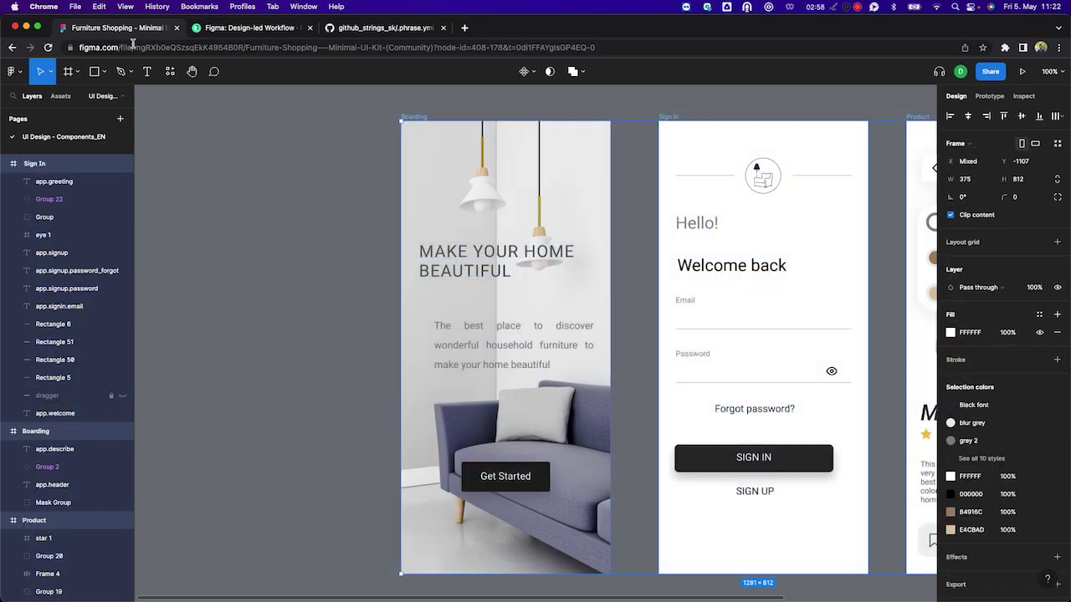
{"action": "left_click", "coordinate": [25, 74]}
{"action": "mouse_move", "coordinate": [43, 249]}
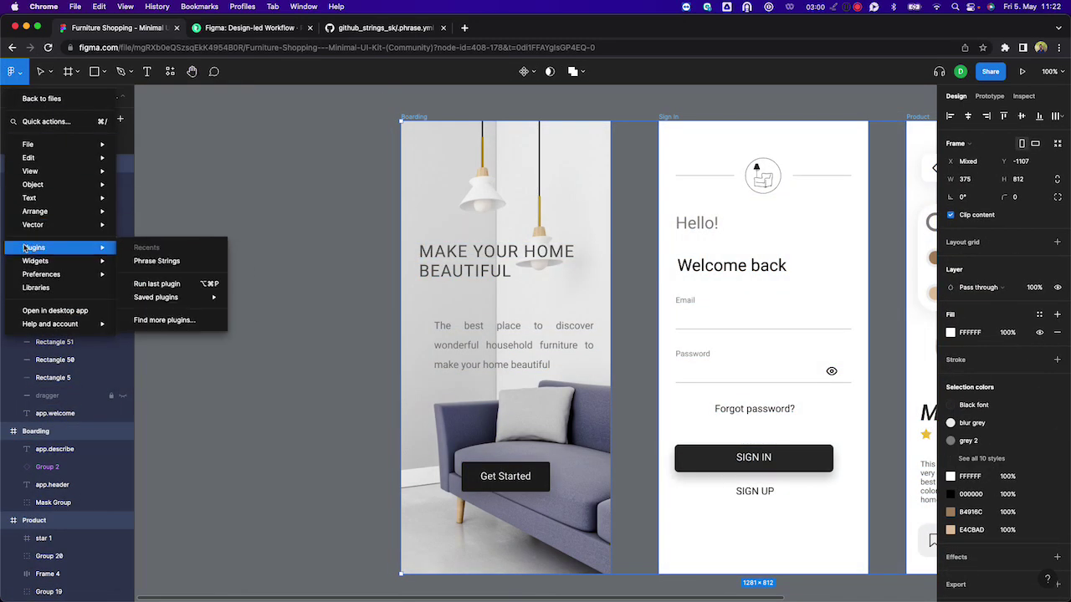
{"action": "left_click", "coordinate": [156, 261]}
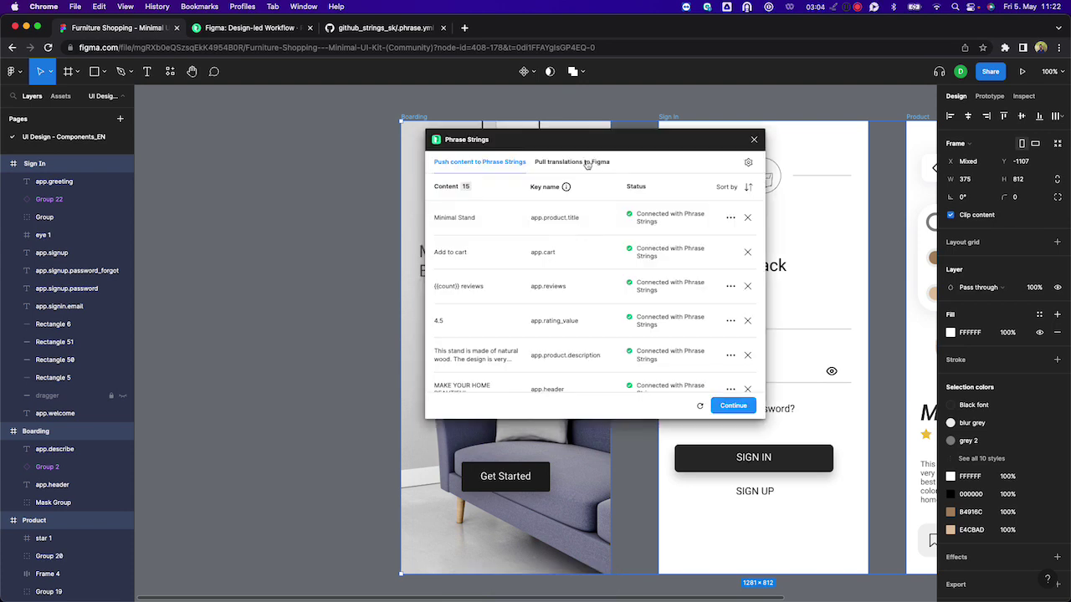
- Pull the de translations into a new Figma page, then close the plugin
{"action": "left_click", "coordinate": [586, 163]}
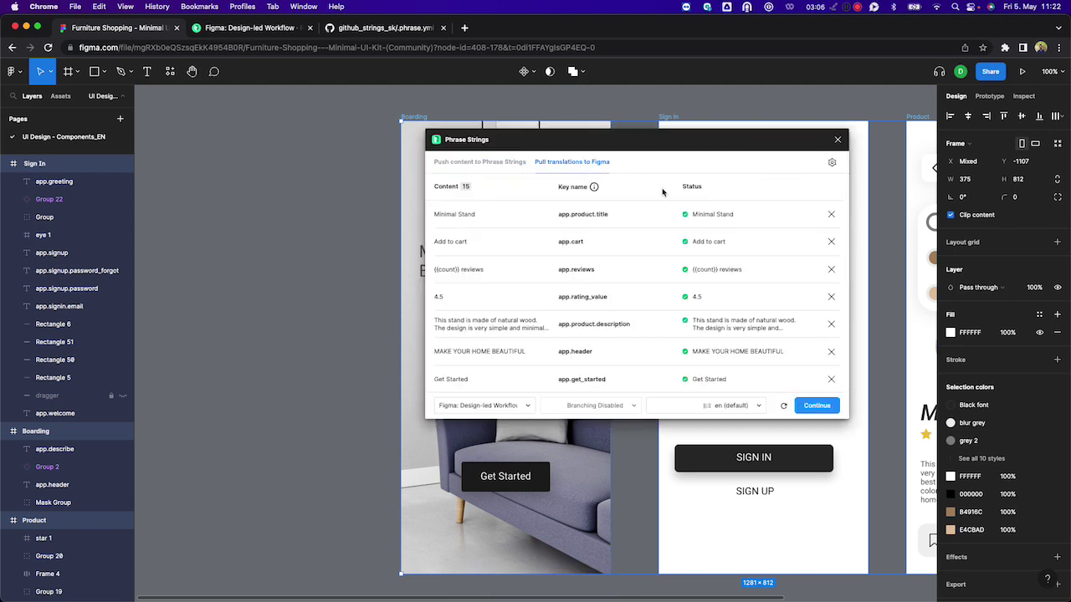
{"action": "left_click", "coordinate": [714, 405]}
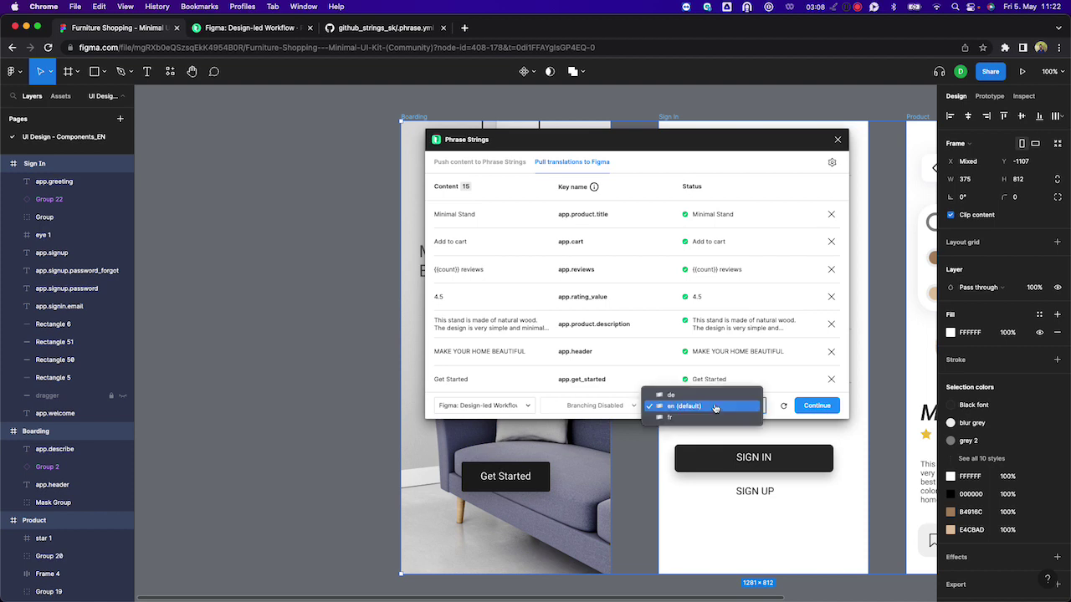
{"action": "left_click", "coordinate": [691, 395]}
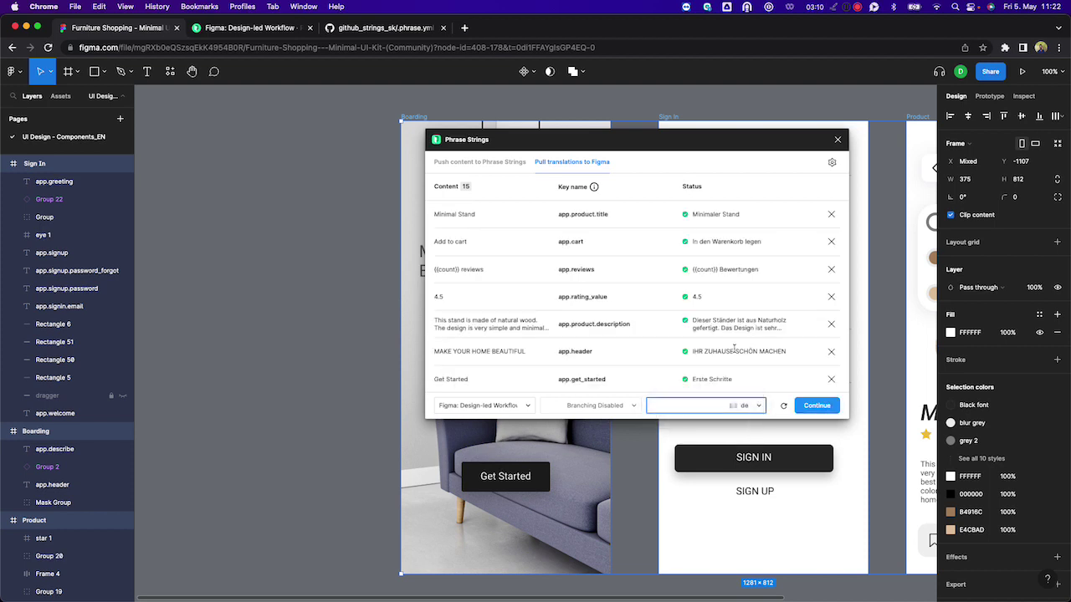
{"action": "left_click", "coordinate": [811, 405]}
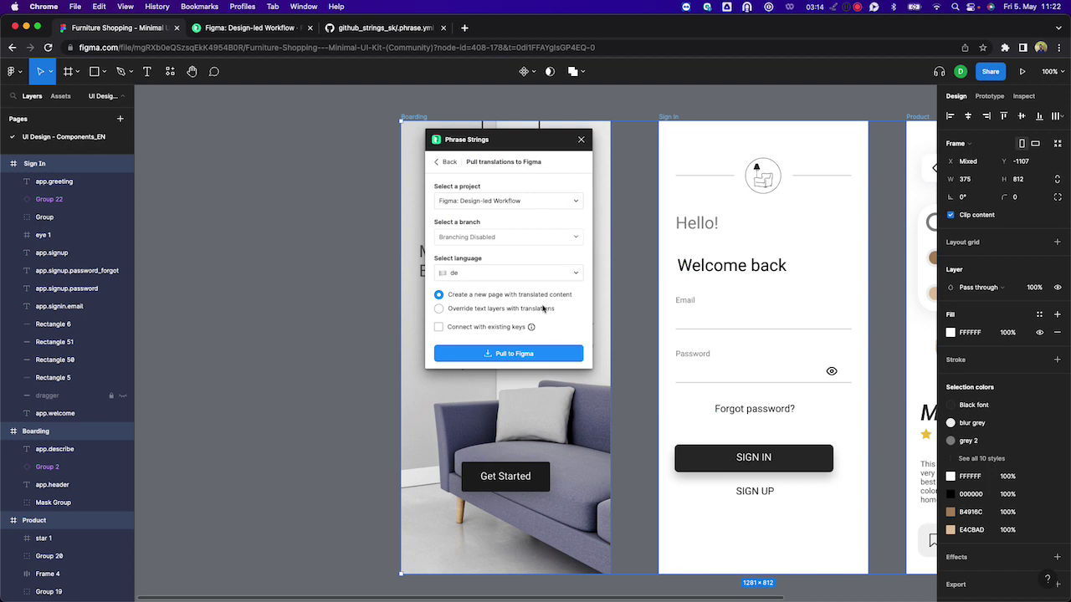
{"action": "left_click", "coordinate": [481, 358]}
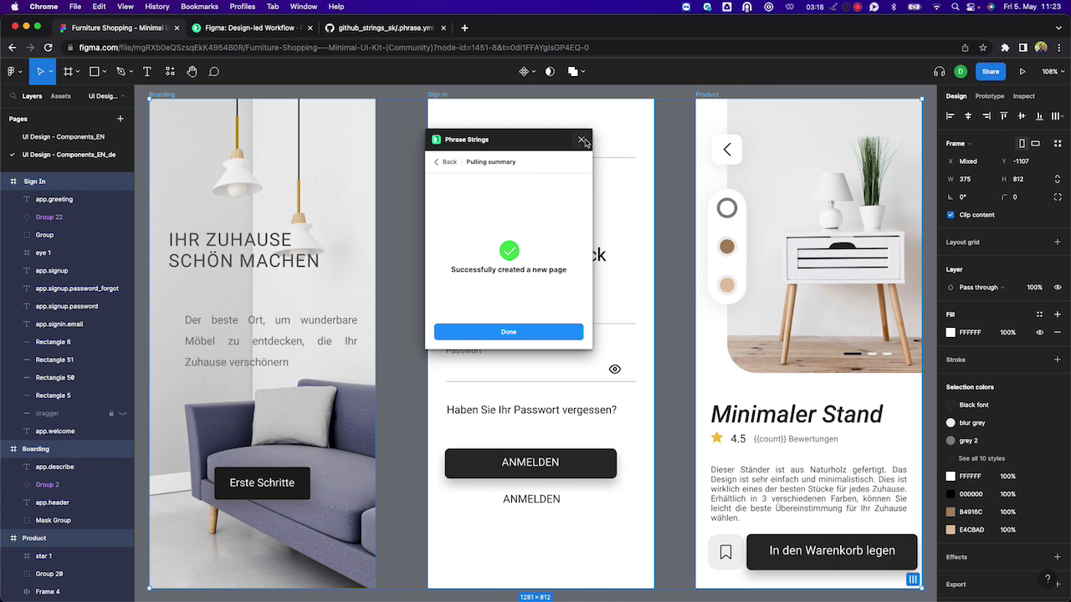
{"action": "left_click", "coordinate": [581, 141]}
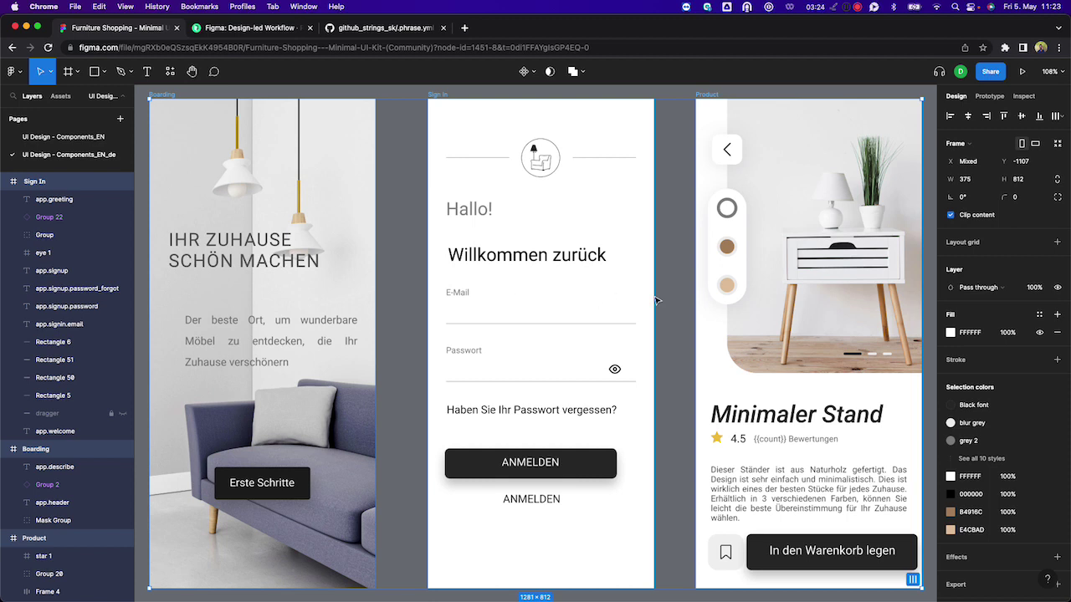
- Open the Figma: Design-led Workflow project overview from the project list
{"action": "left_click", "coordinate": [251, 27]}
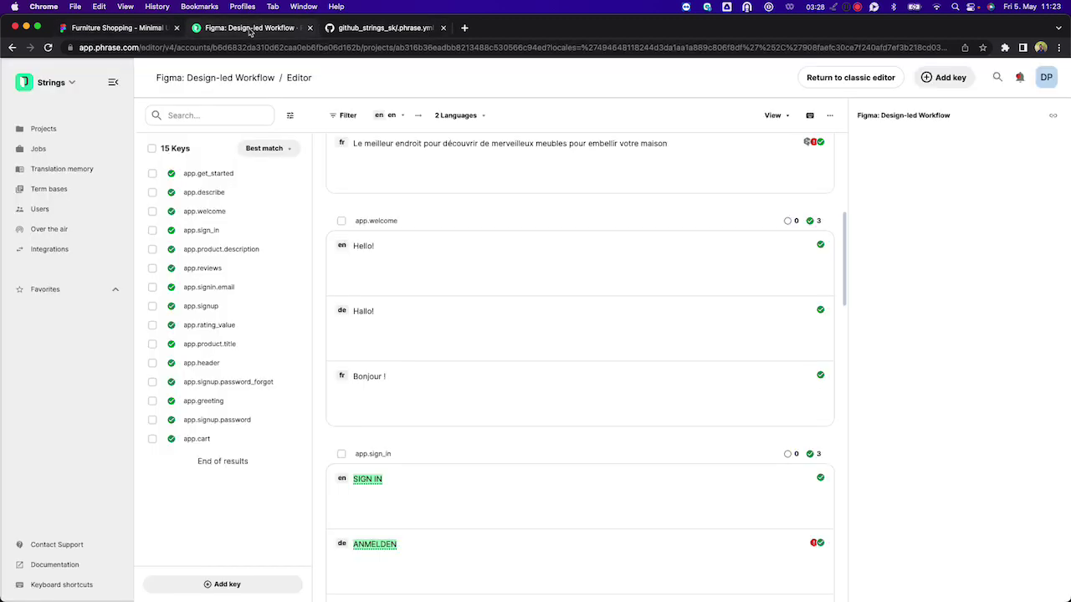
{"action": "left_click", "coordinate": [206, 77]}
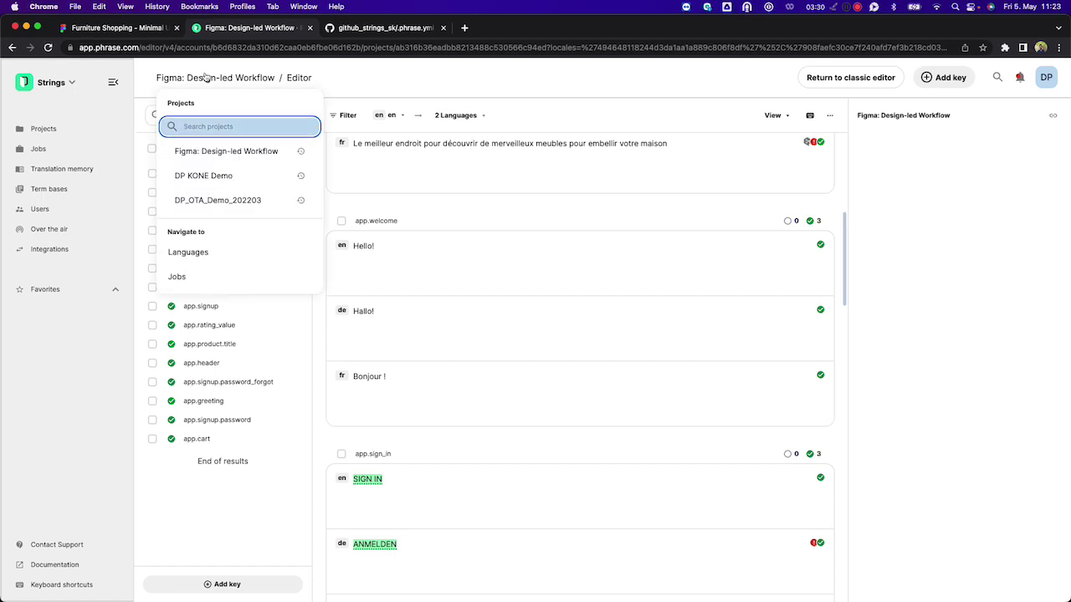
{"action": "left_click", "coordinate": [204, 79]}
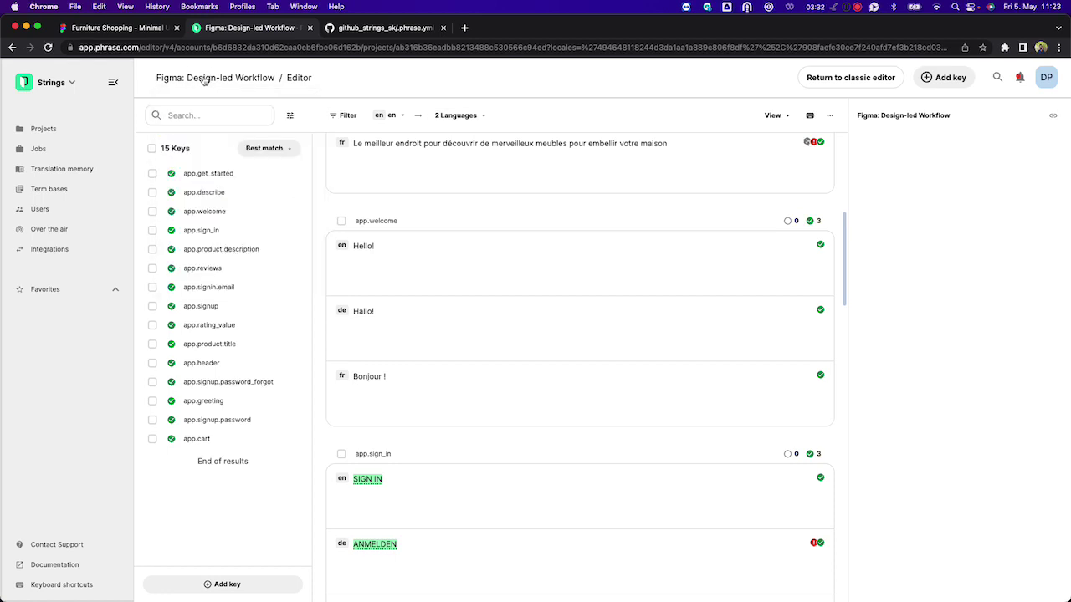
{"action": "left_click", "coordinate": [203, 79]}
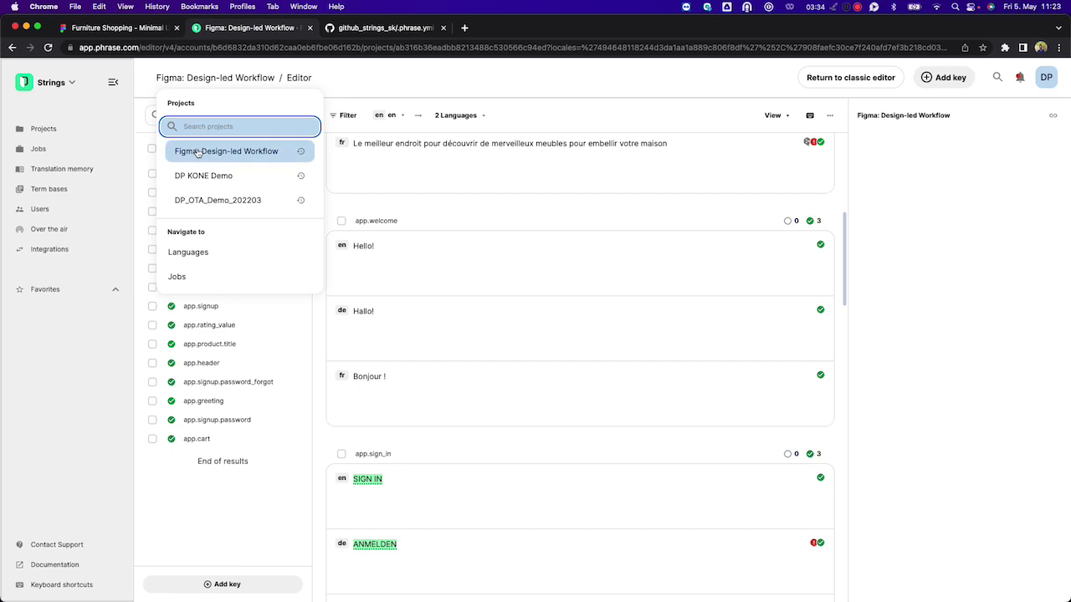
{"action": "left_click", "coordinate": [221, 148]}
- Check the project's GitHub Sync settings for the github_strings_sk repository, then view its .phrase.yml
{"action": "left_click", "coordinate": [570, 98]}
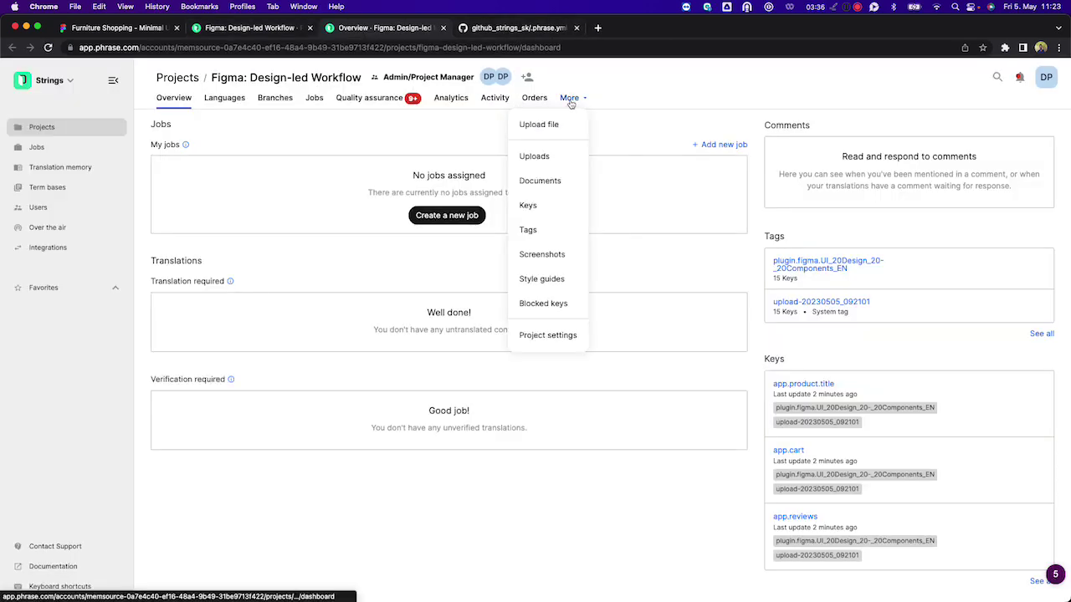
{"action": "left_click", "coordinate": [541, 333]}
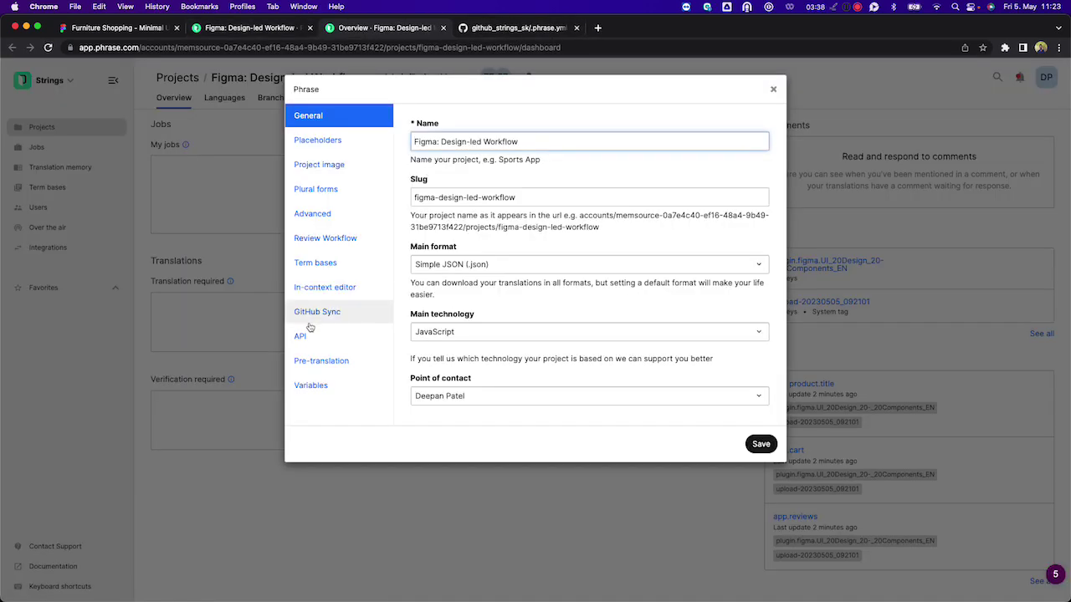
{"action": "left_click", "coordinate": [325, 316]}
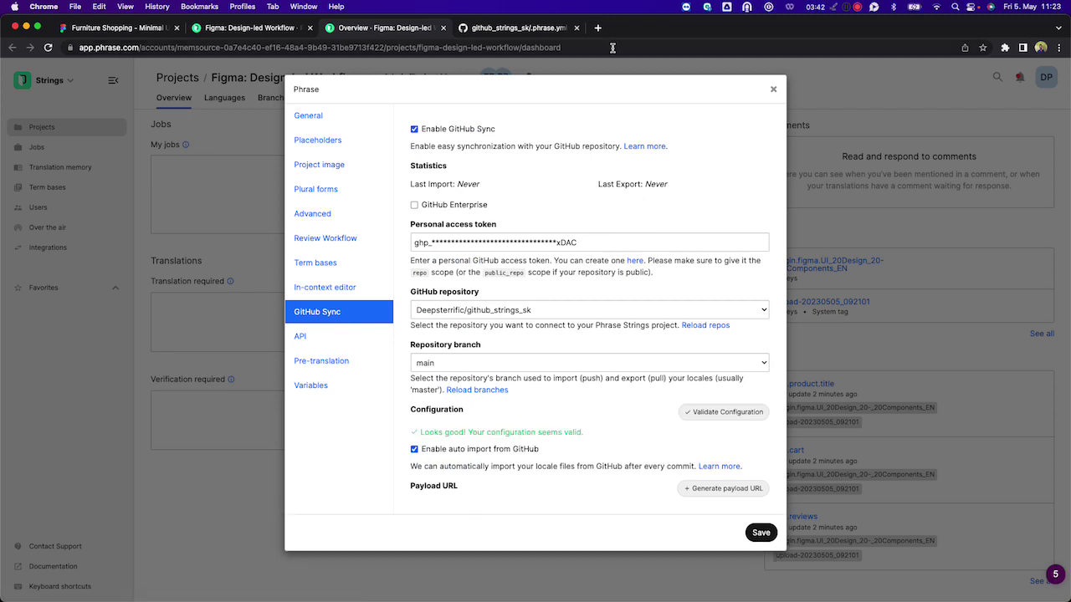
{"action": "left_click", "coordinate": [517, 29]}
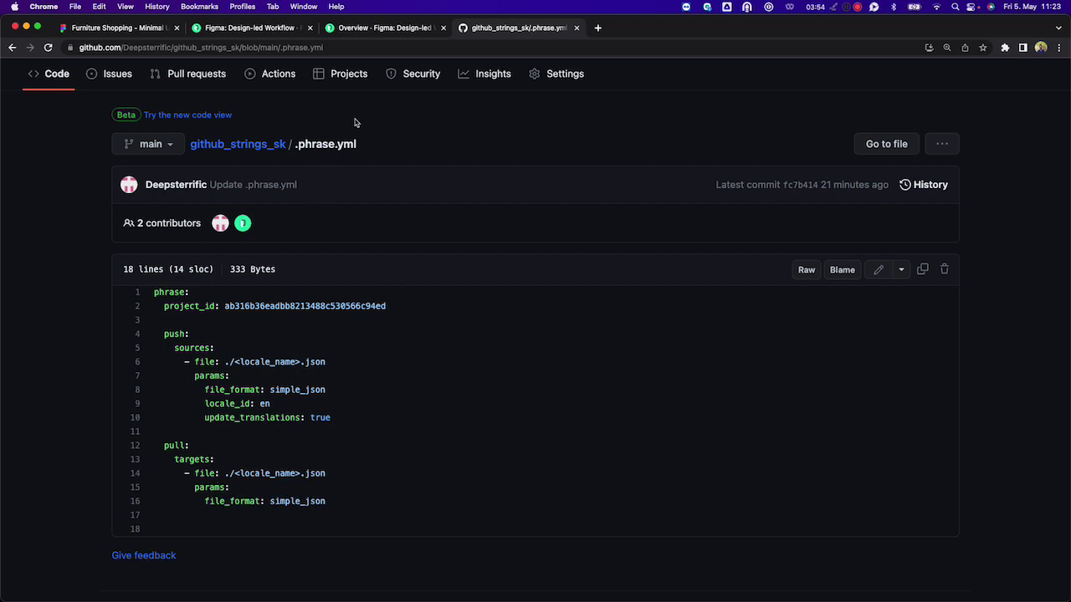
- Go back to the Phrase Strings GitHub Sync settings after reading .phrase.yml
{"action": "left_click", "coordinate": [365, 34]}
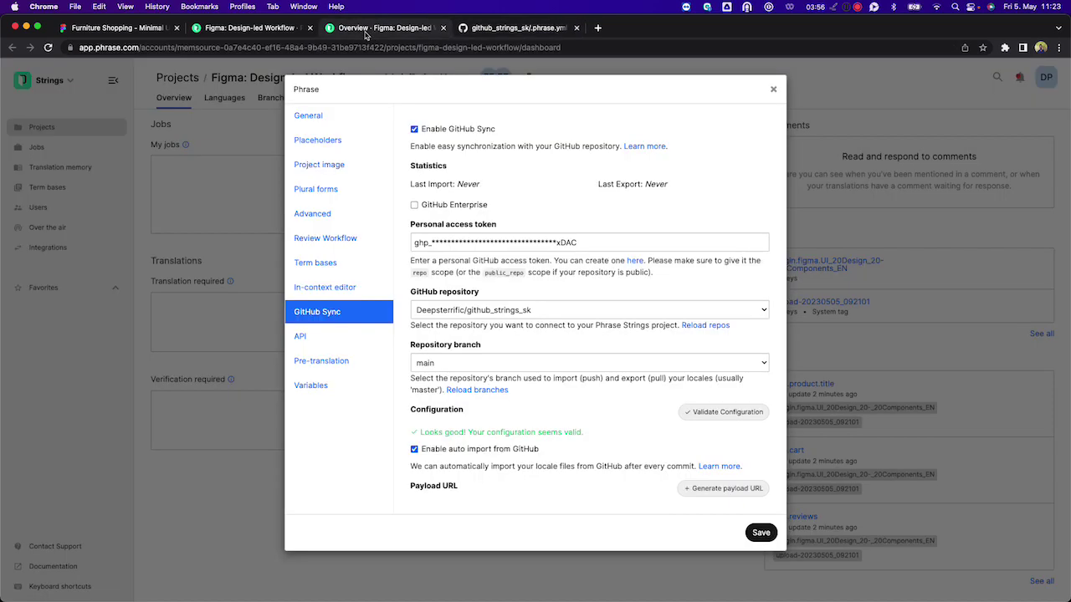
- Push the en, de and fr locales to GitHub as a pull request, then open the github_strings_sk repository
{"action": "left_click", "coordinate": [774, 90]}
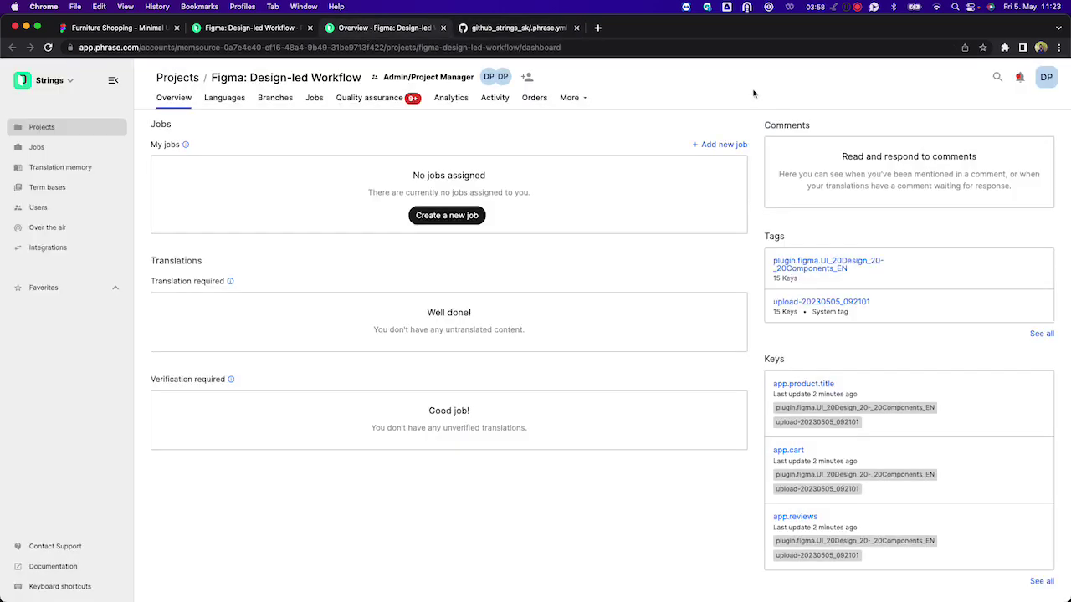
{"action": "left_click", "coordinate": [226, 98]}
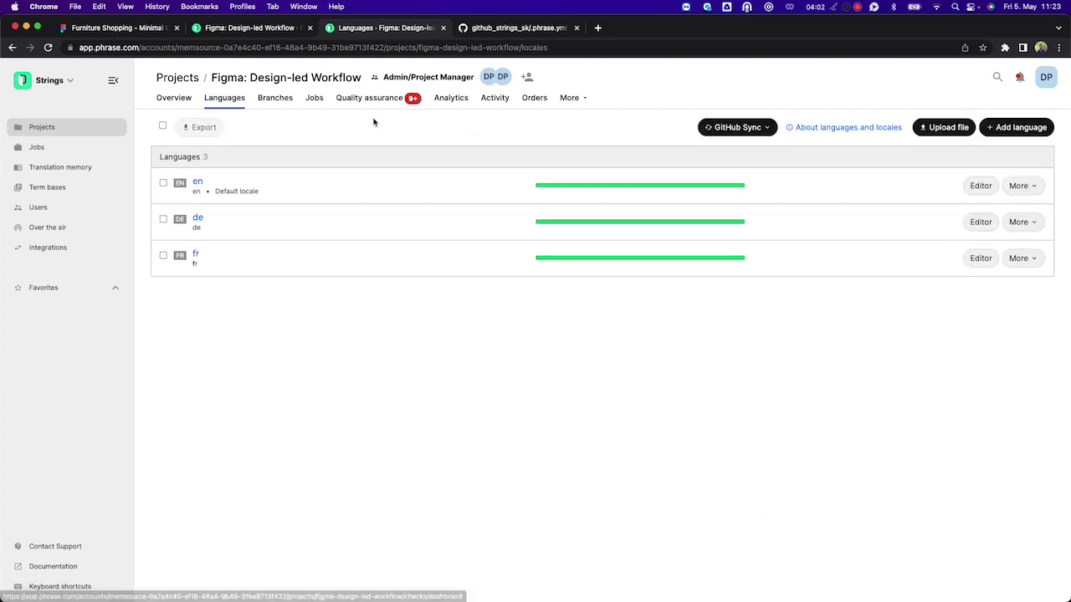
{"action": "left_click", "coordinate": [763, 127]}
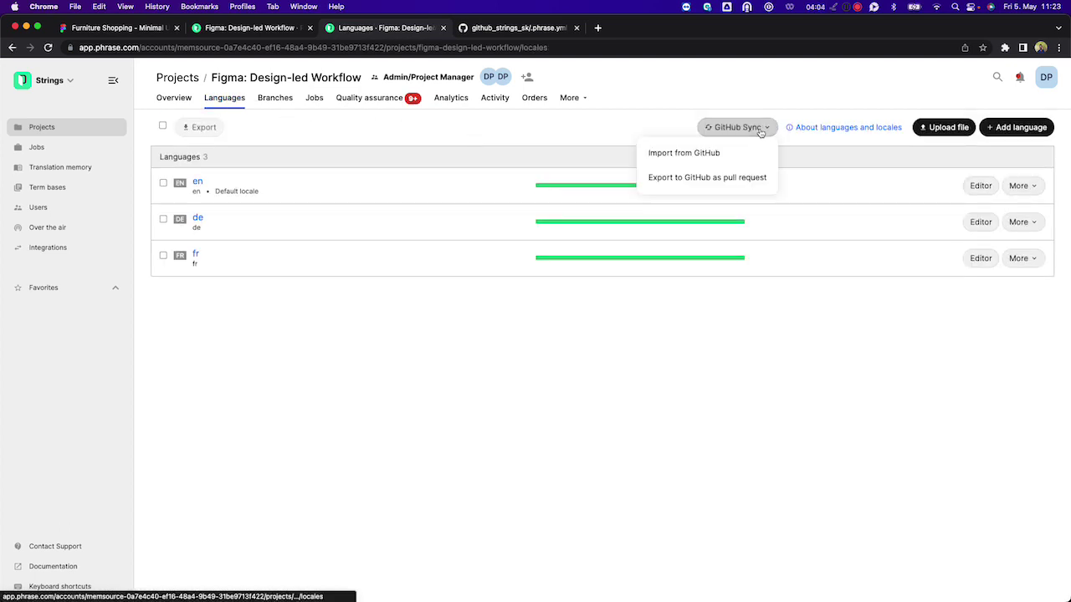
{"action": "left_click", "coordinate": [707, 179]}
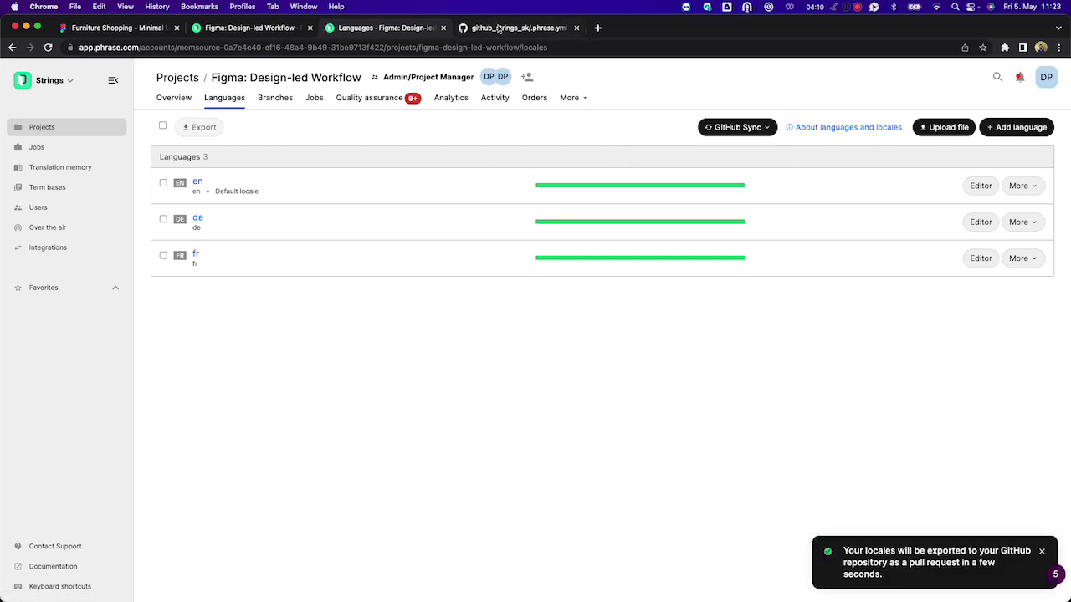
{"action": "left_click", "coordinate": [499, 29]}
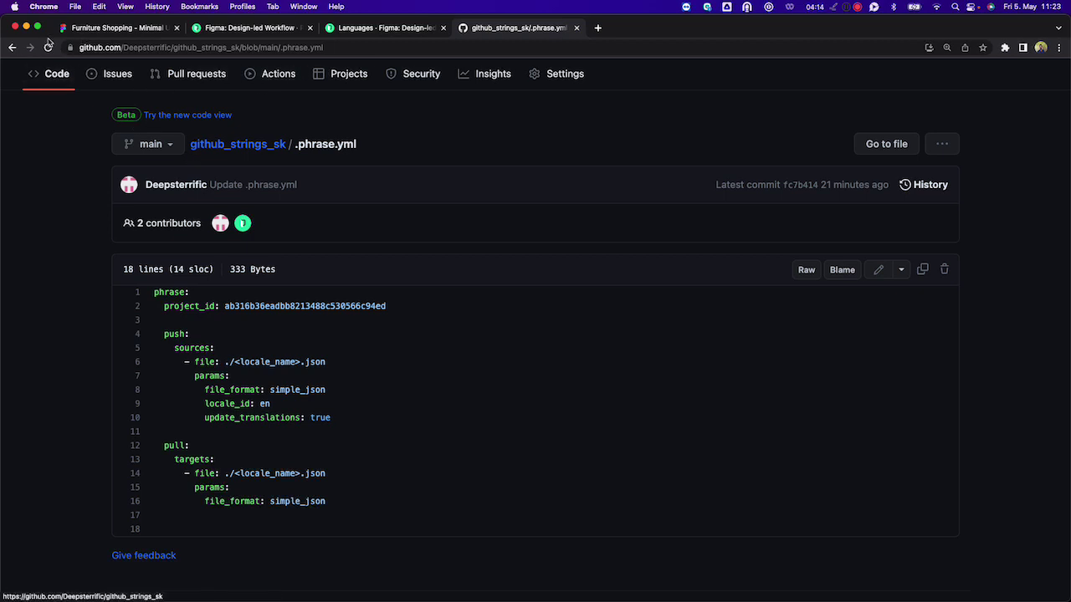
{"action": "left_click", "coordinate": [239, 148]}
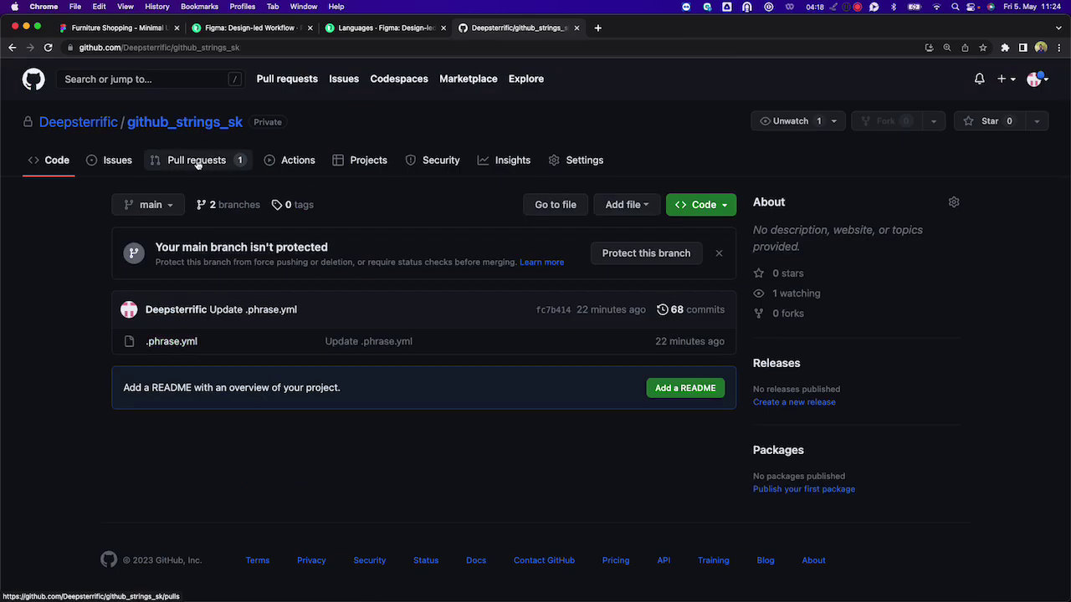
- Merge pull request #11 'Updated translations from Phrase' into main
{"action": "left_click", "coordinate": [197, 162]}
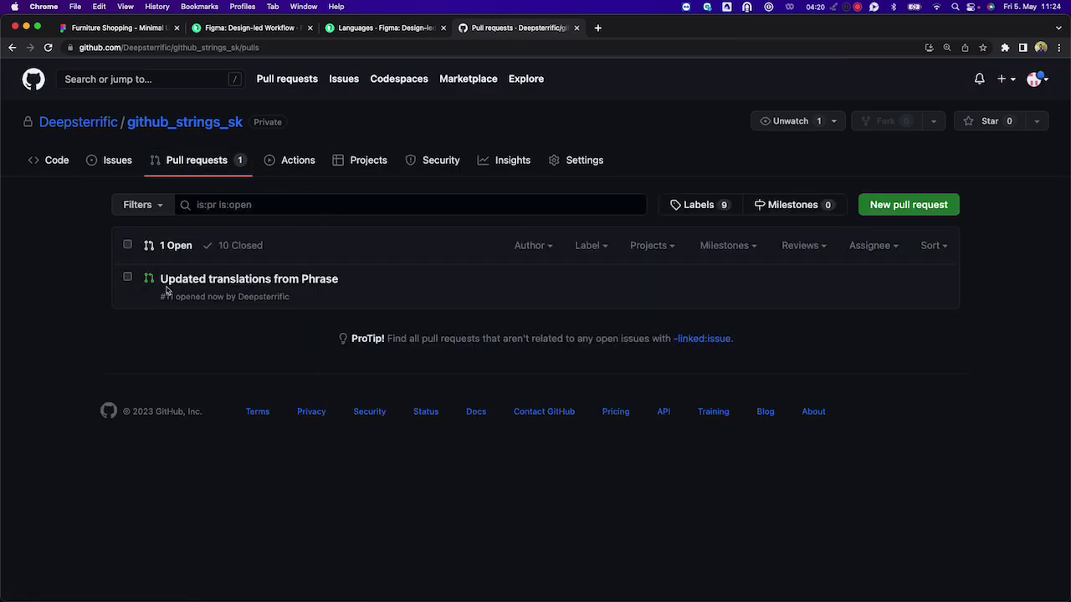
{"action": "left_click", "coordinate": [234, 280]}
{"action": "scroll", "coordinate": [588, 323], "scroll_direction": "down", "scroll_amount": 4}
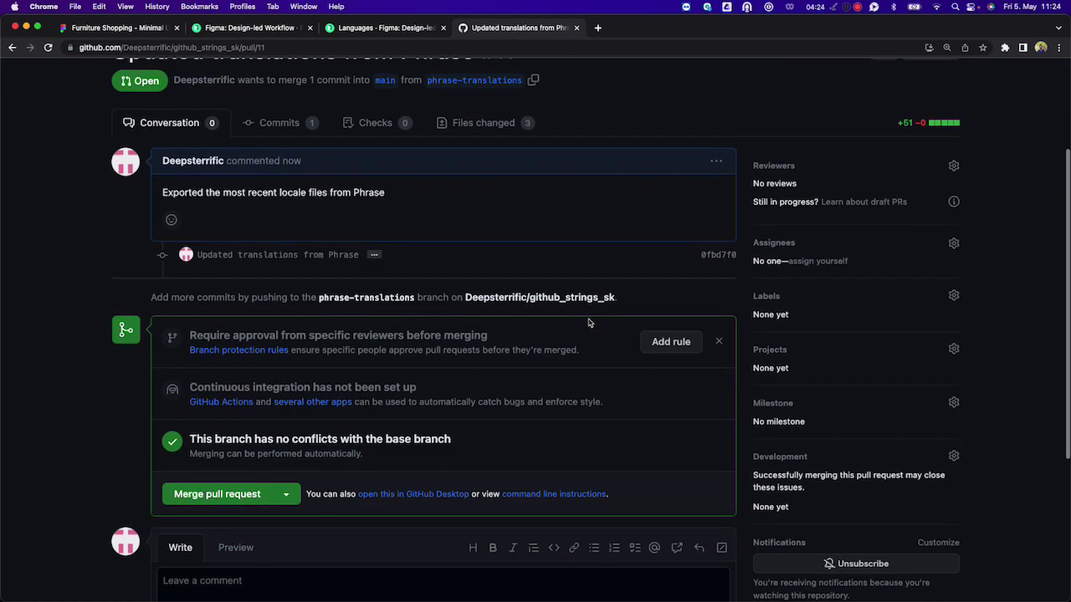
{"action": "left_click", "coordinate": [218, 493]}
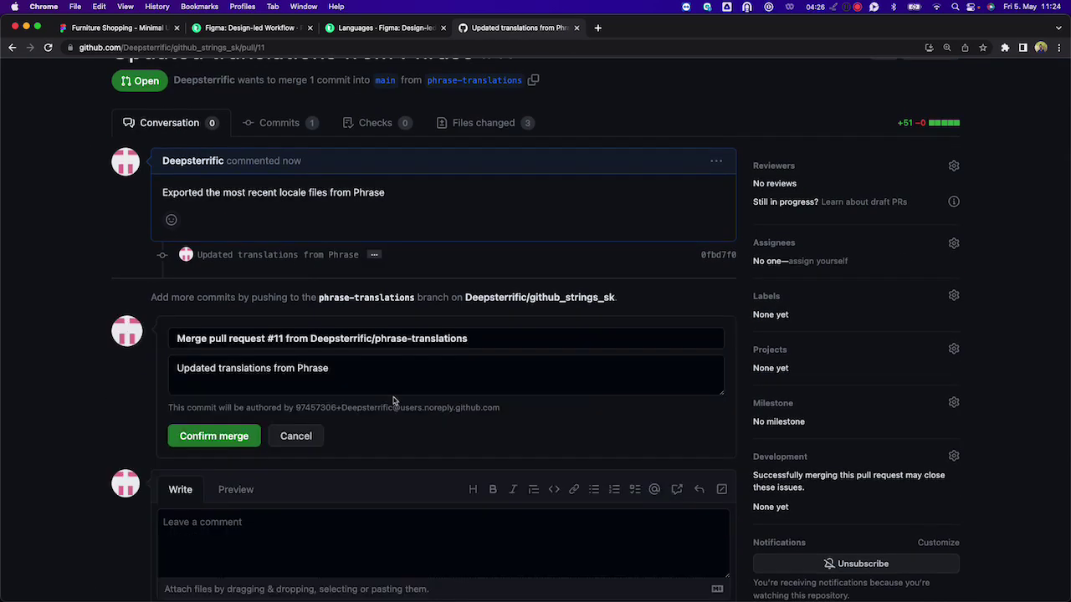
{"action": "left_click", "coordinate": [202, 434]}
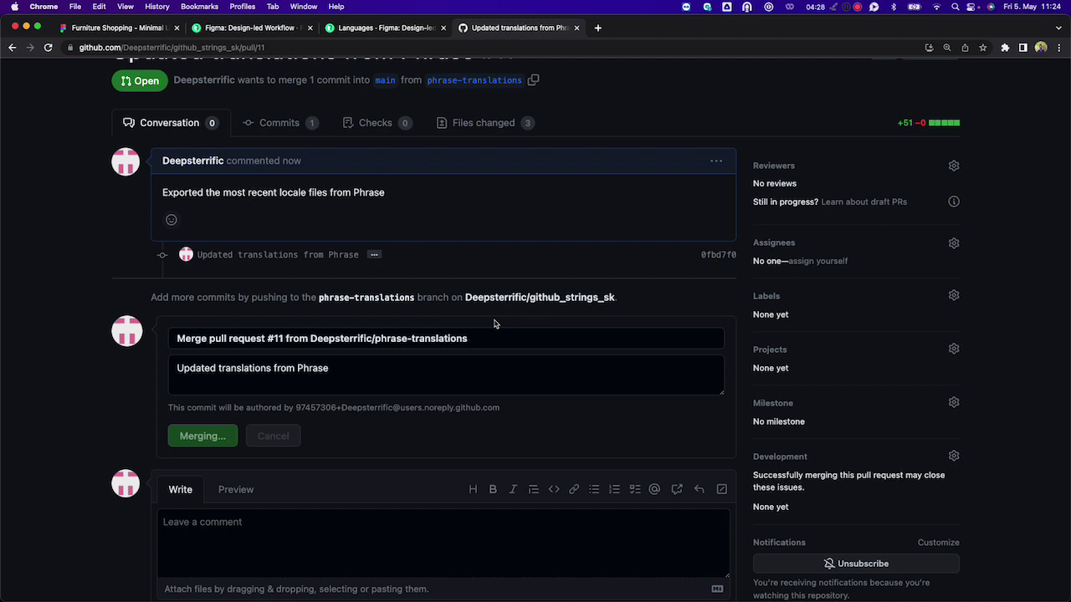
- Open de.json from the repository's file list to review the German translations
{"action": "scroll", "coordinate": [435, 239], "scroll_direction": "up", "scroll_amount": 4}
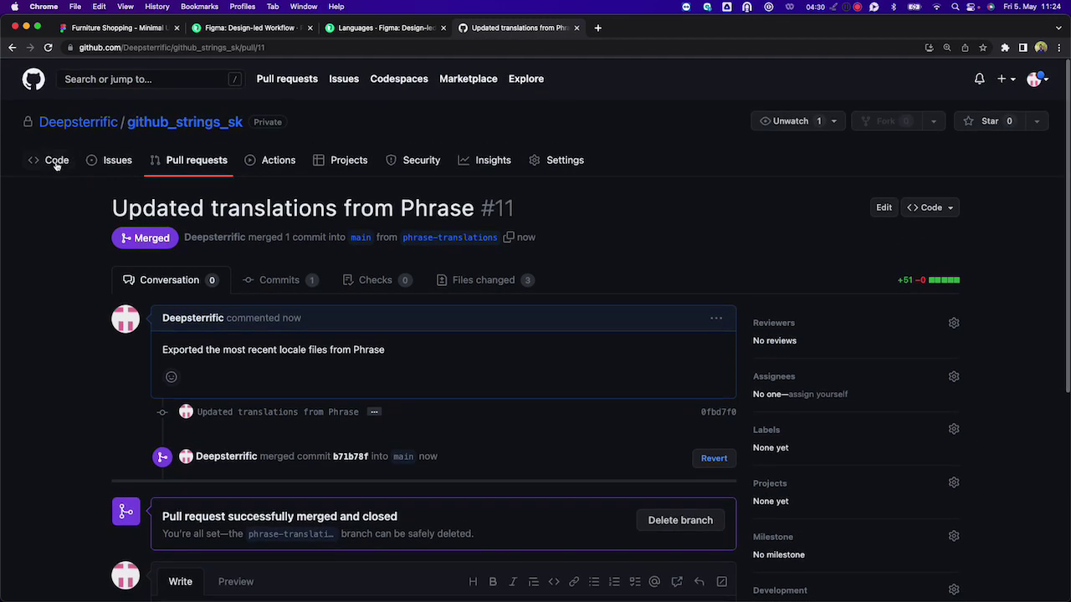
{"action": "left_click", "coordinate": [54, 162]}
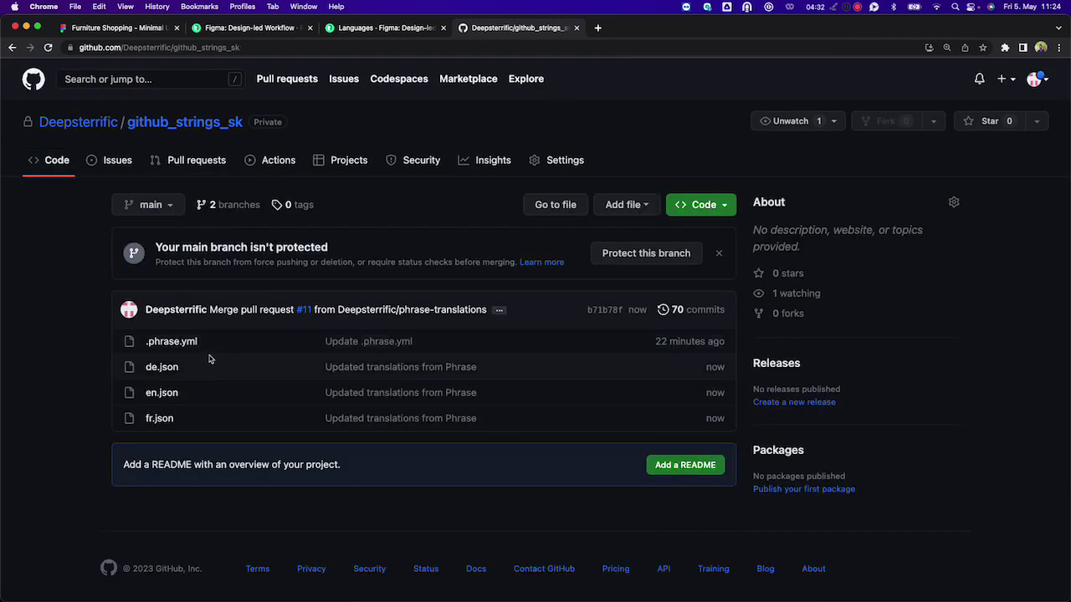
{"action": "left_click", "coordinate": [166, 371]}
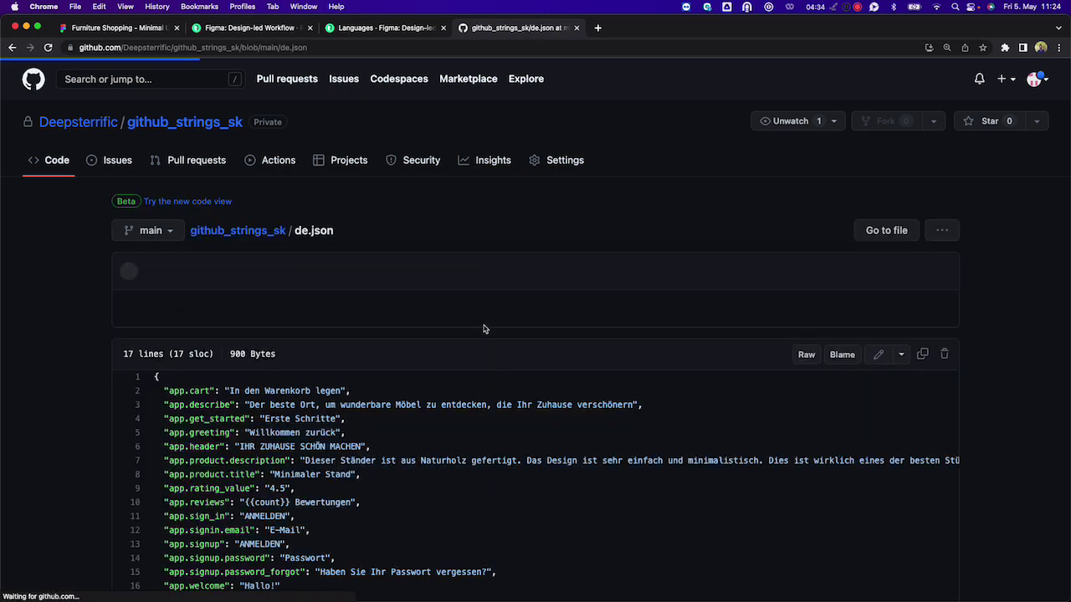
{"action": "scroll", "coordinate": [469, 352], "scroll_direction": "down", "scroll_amount": 3}
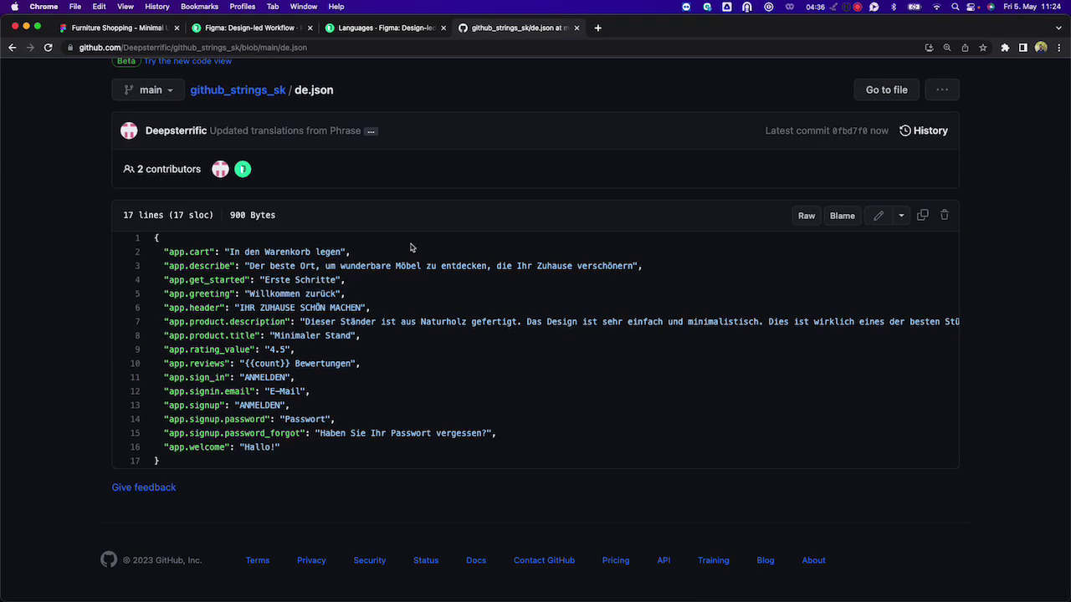